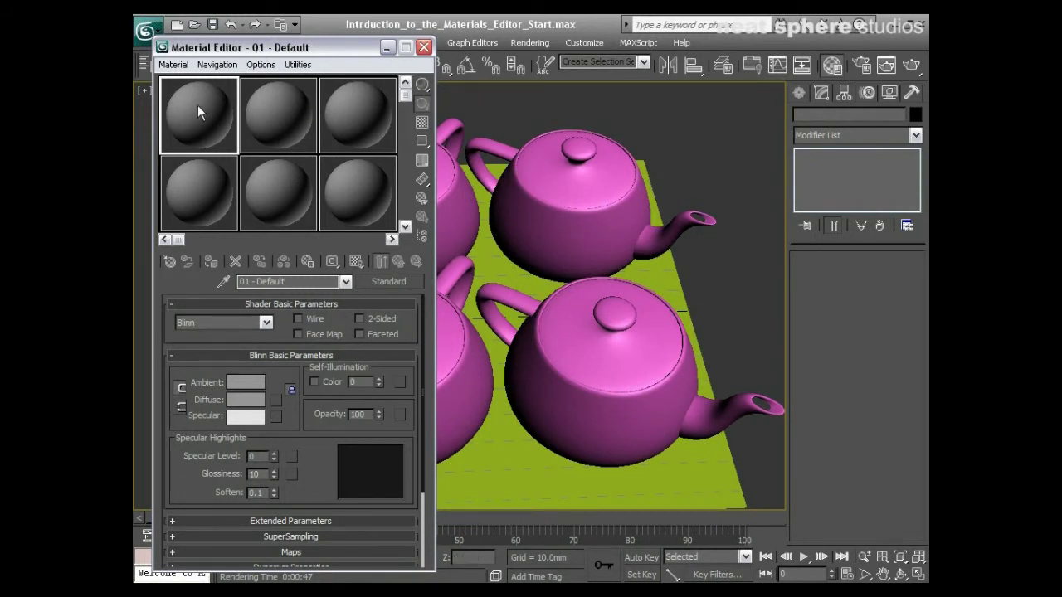
Step: Look through the first material's parameter rollouts, from Shader Basic Parameters down to mental ray Connection
scroll(321, 484, down, 3)
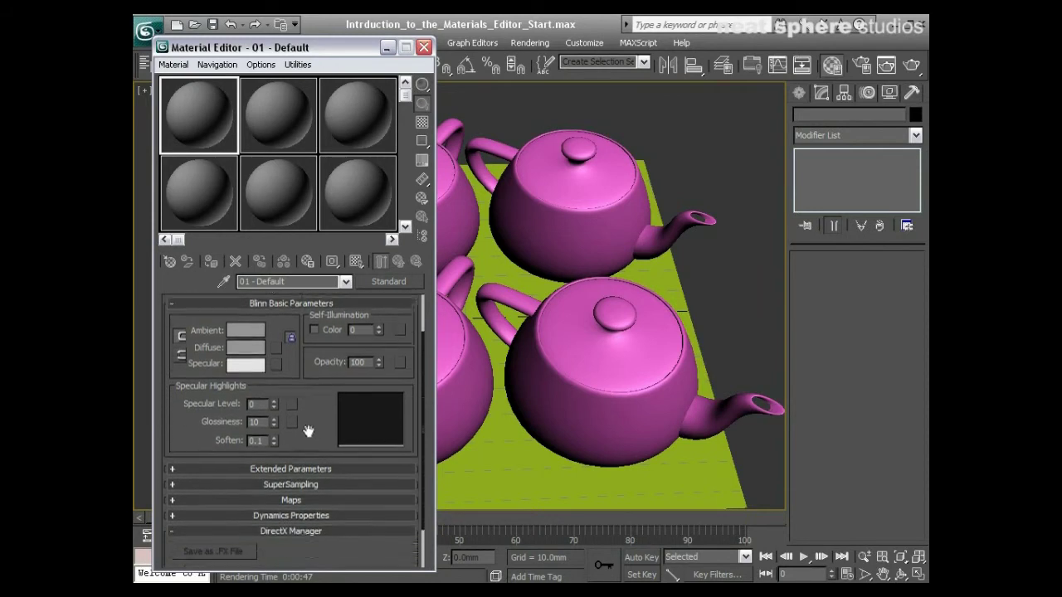
click(315, 490)
click(314, 481)
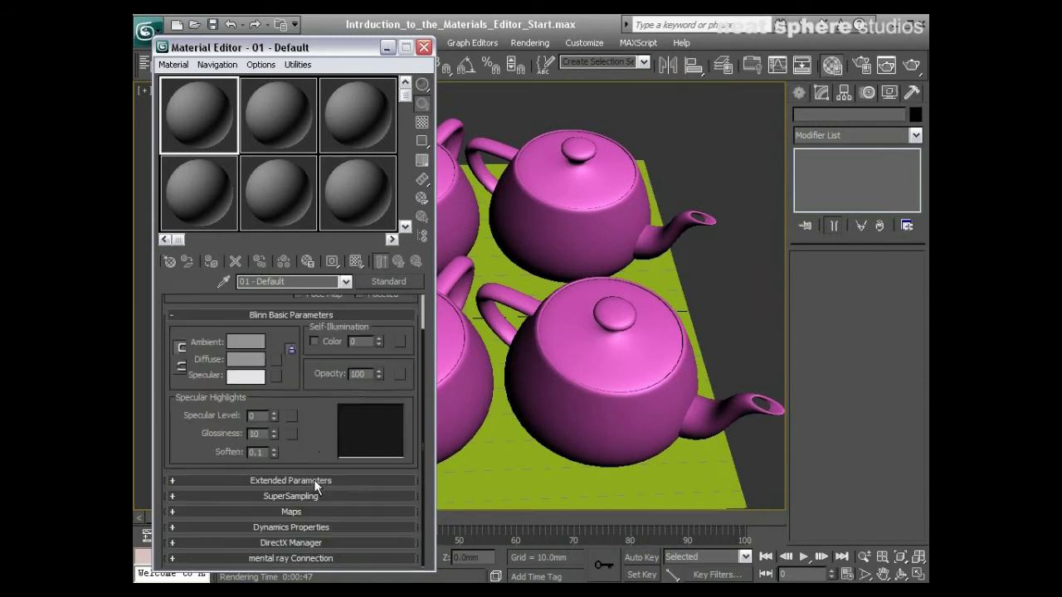
scroll(306, 493, up, 2)
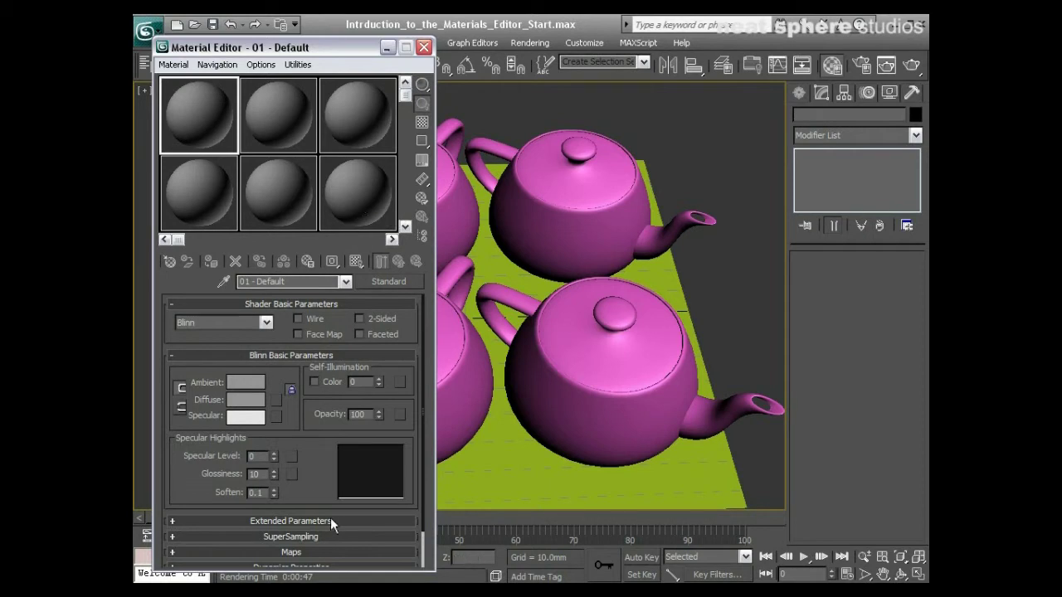
scroll(319, 465, down, 3)
scroll(316, 452, up, 3)
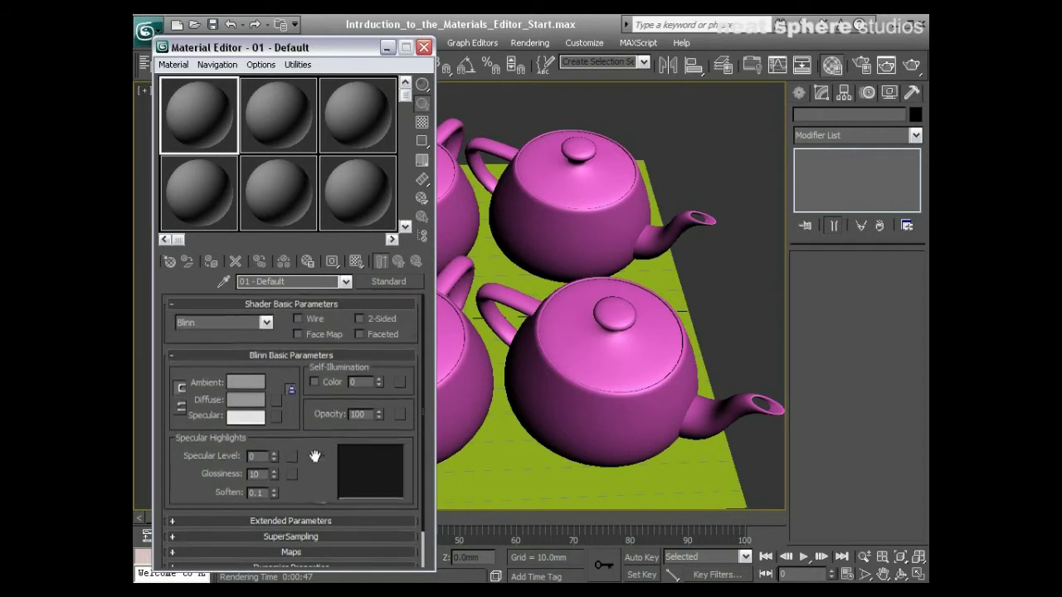
scroll(318, 452, down, 2)
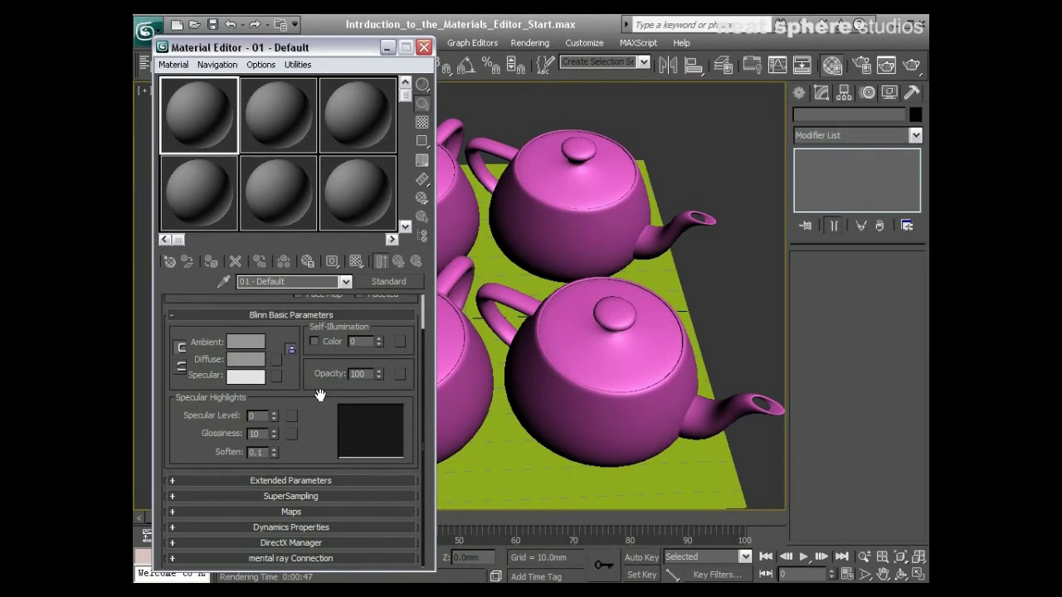
scroll(309, 419, up, 2)
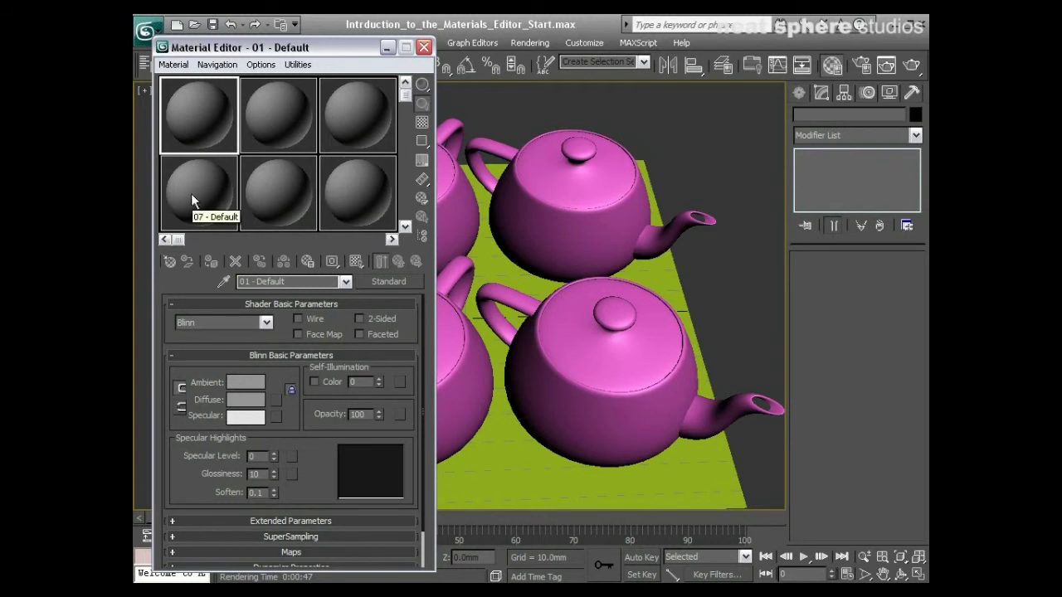
Step: Show 6 X 4 sample windows and change the first material to Multi/Sub-Object, keeping the old material as a sub-material
right_click(206, 102)
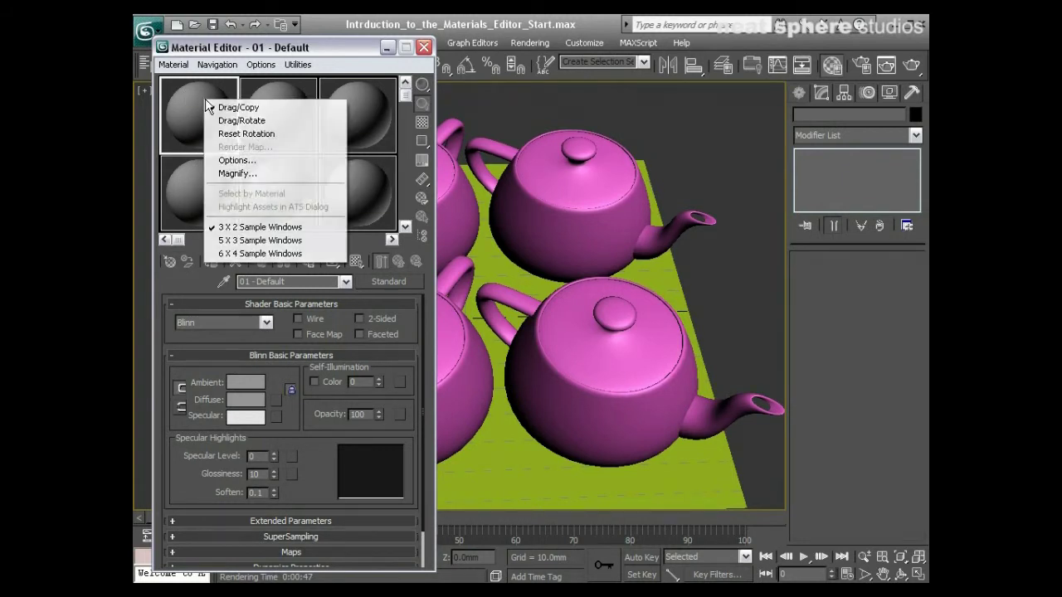
click(234, 253)
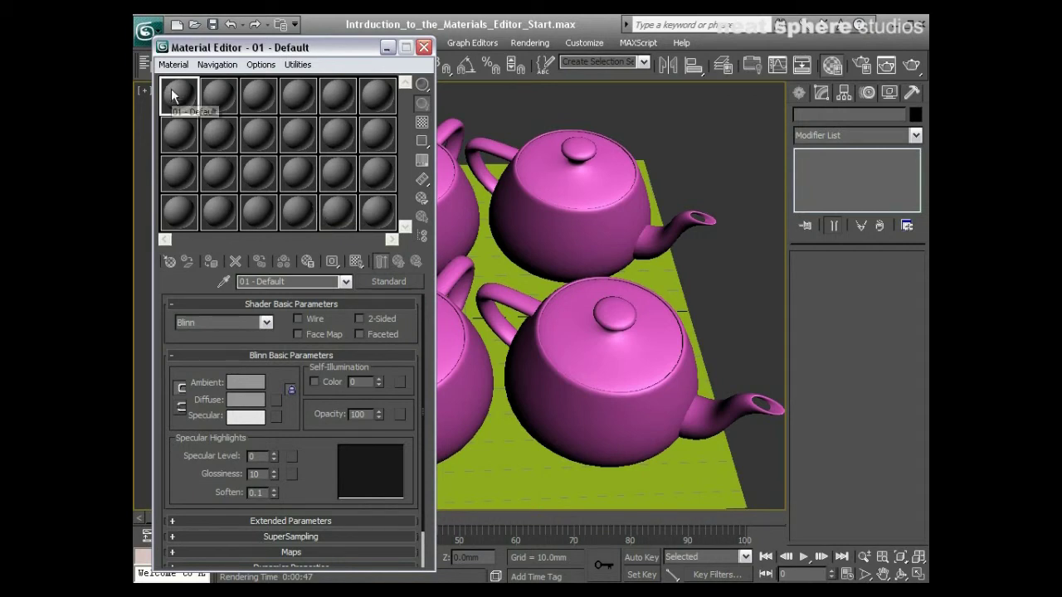
click(389, 281)
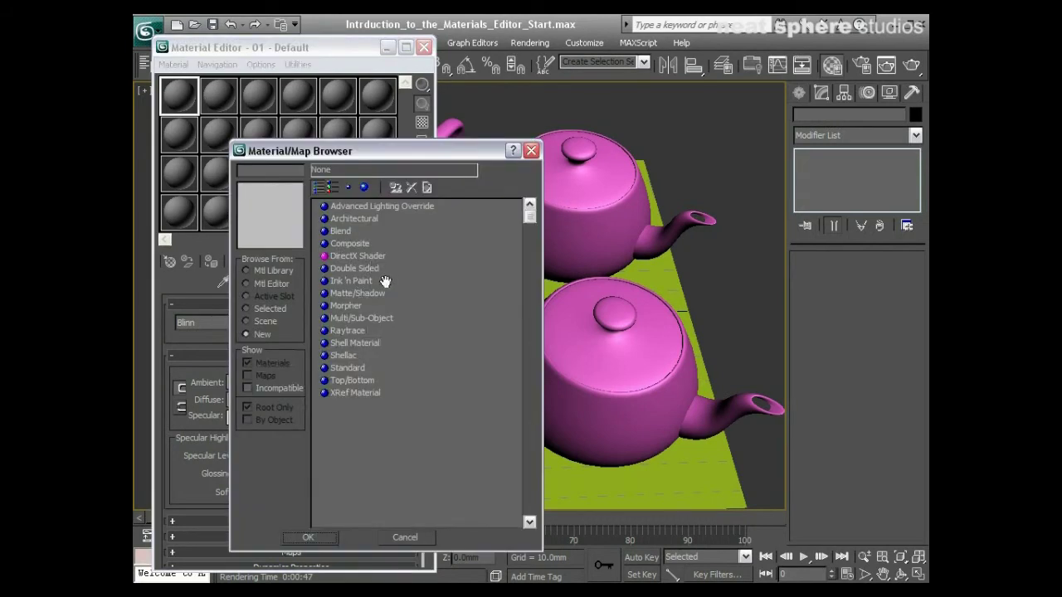
click(358, 319)
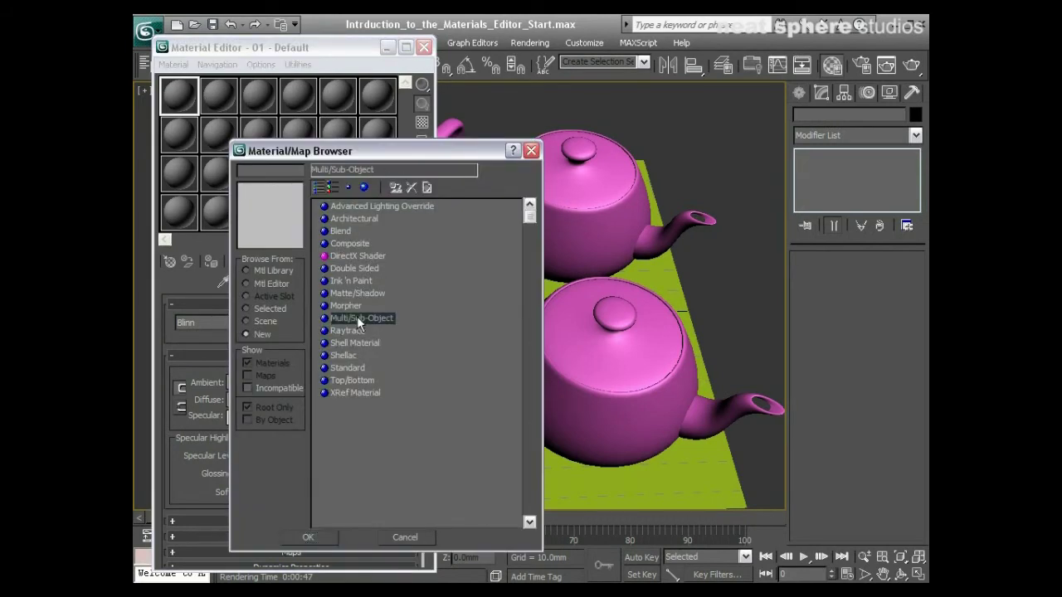
click(308, 537)
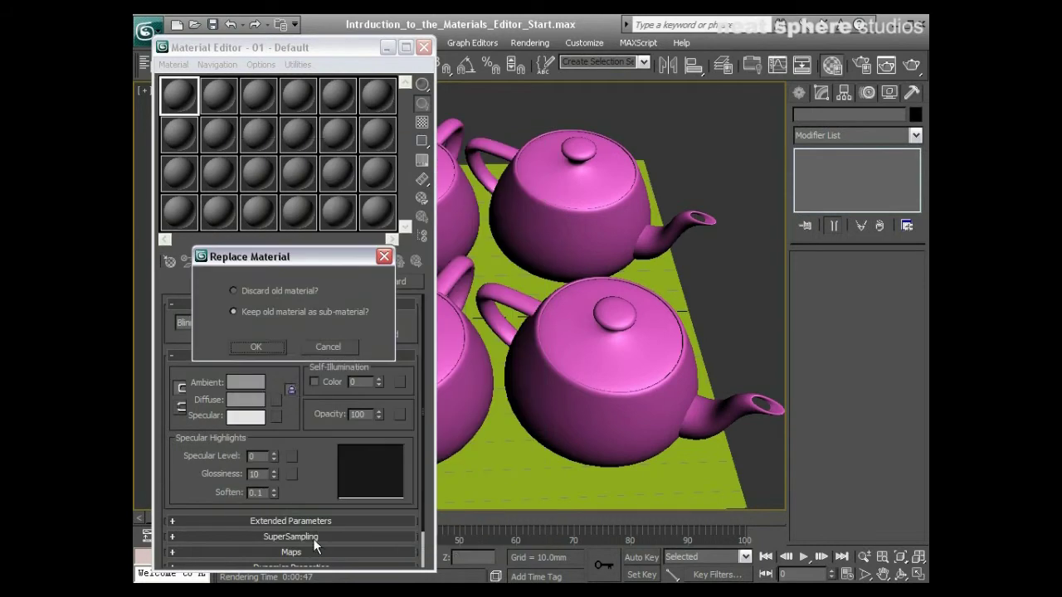
click(251, 349)
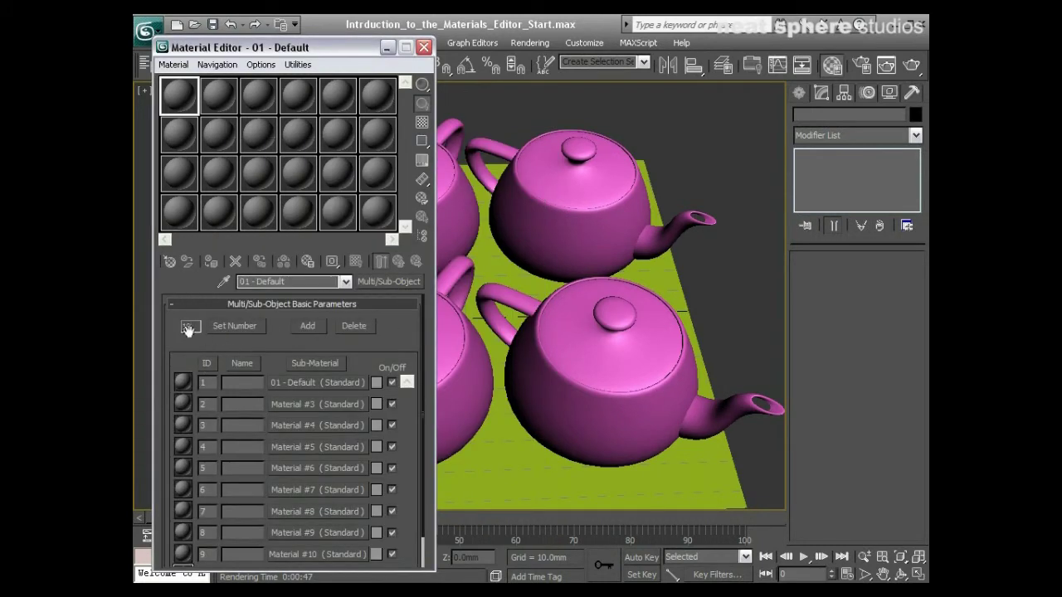
Step: Set the number of sub-materials in the Multi/Sub-Object material to 1000 and view the end of the list
click(228, 328)
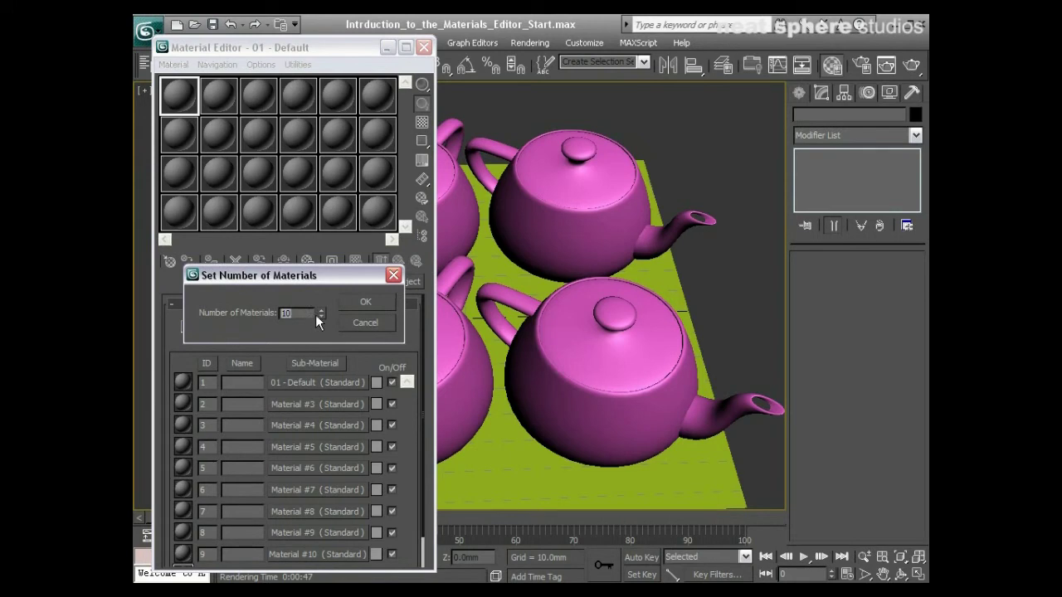
drag(321, 316, 340, 375)
click(367, 301)
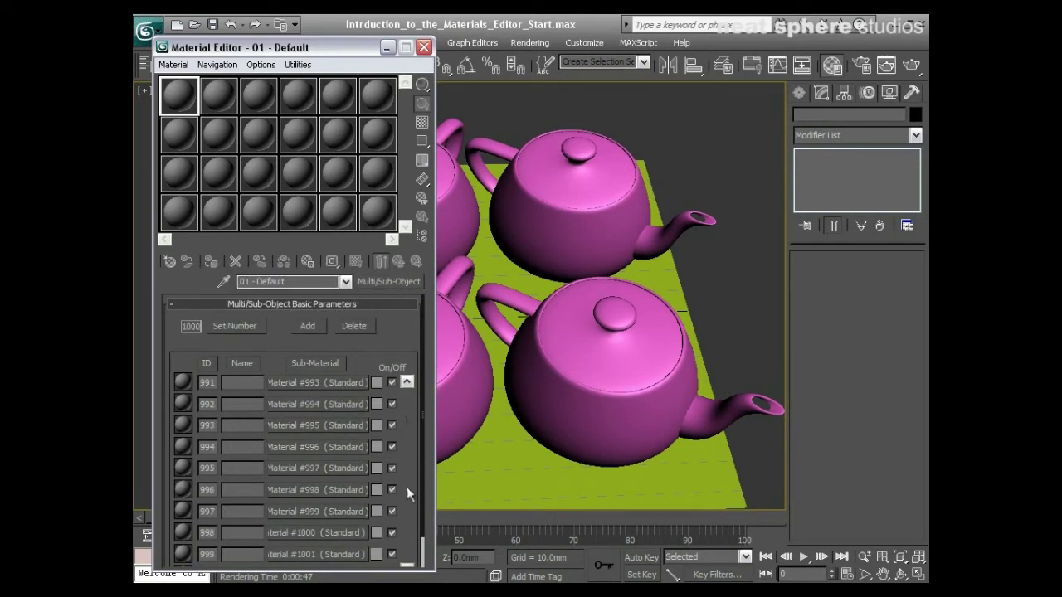
drag(277, 343, 278, 288)
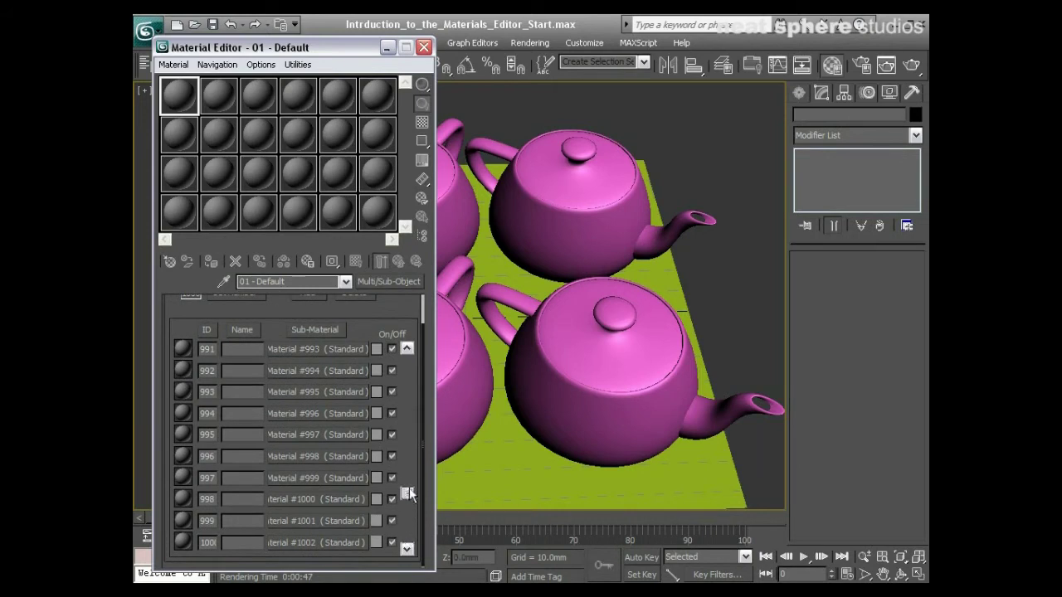
drag(409, 494, 407, 548)
Step: Change the first material back to the Standard type and return the sample display to 3 X 2 windows
click(384, 282)
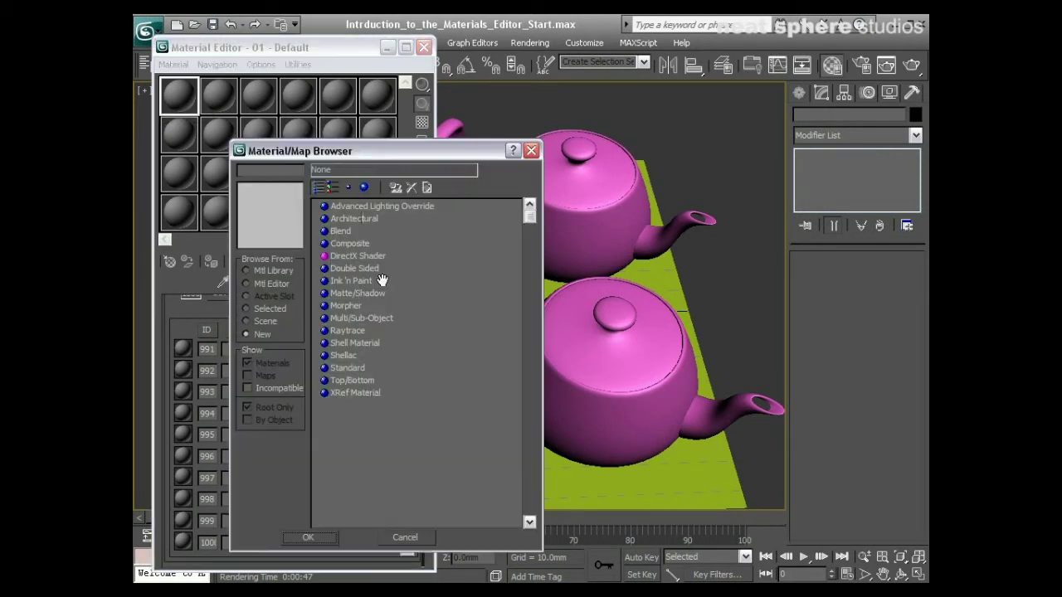
click(337, 368)
click(319, 540)
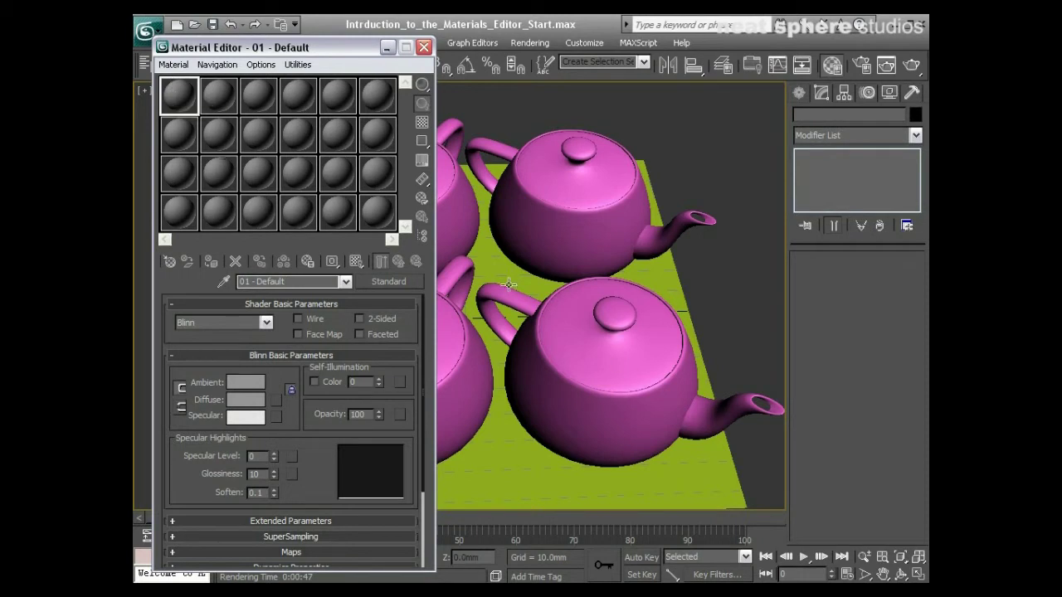
right_click(170, 97)
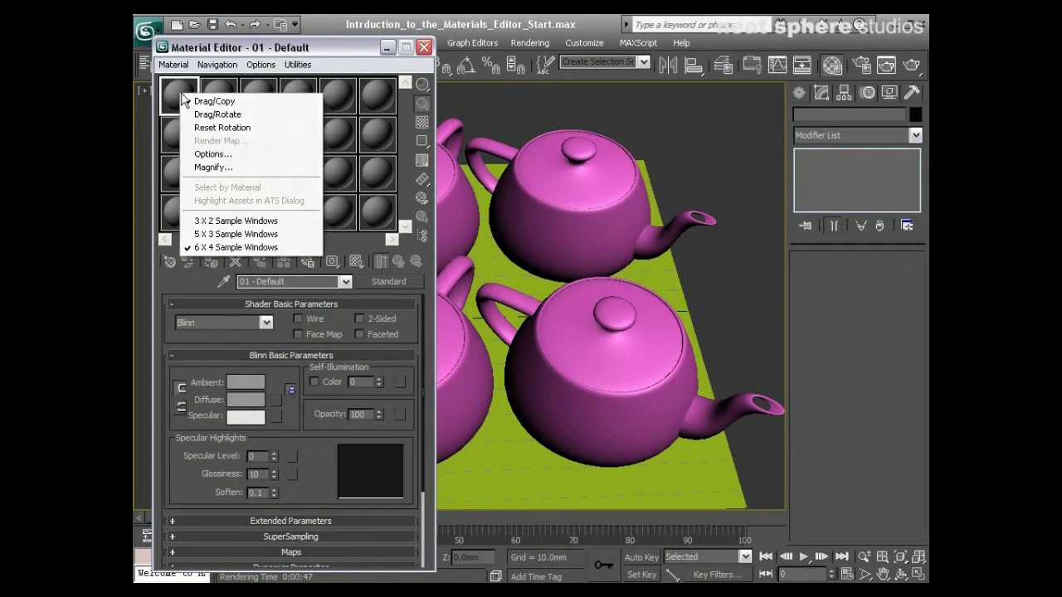
click(220, 220)
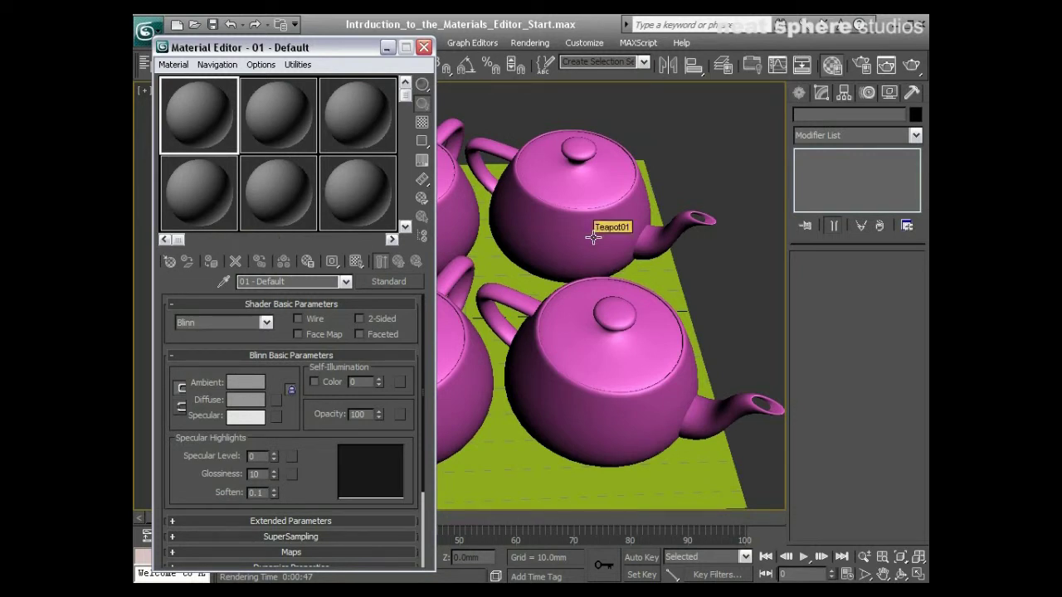
Step: Turn on the checkered background for the first sample and assign its material to the rear teapot, Teapot01
click(422, 122)
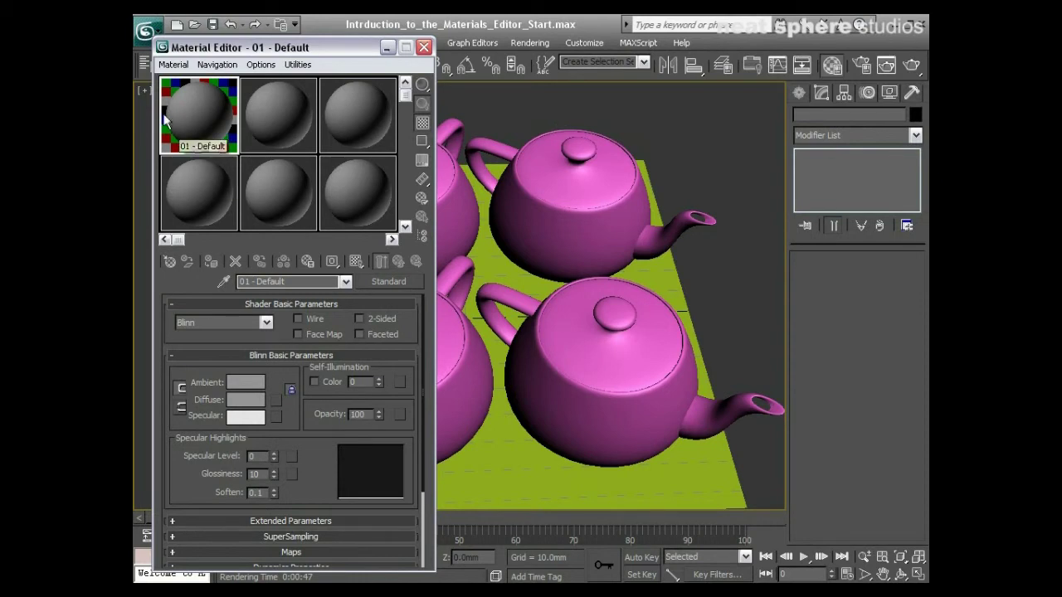
drag(206, 109, 556, 186)
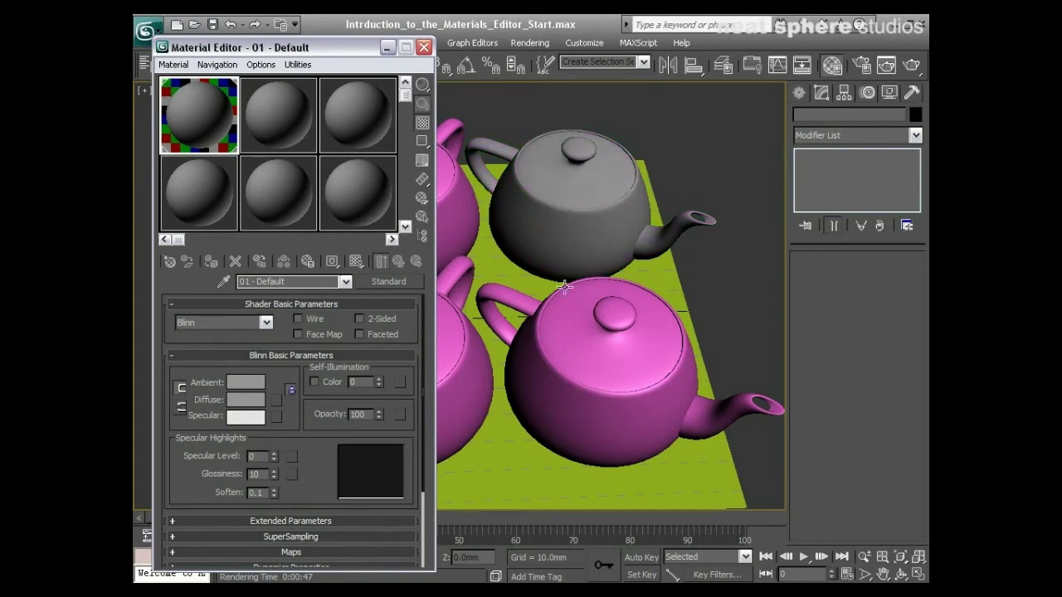
Step: Select the front teapot, Teapot02, and assign the first sample material to the selection
middle_drag(569, 321, 599, 270)
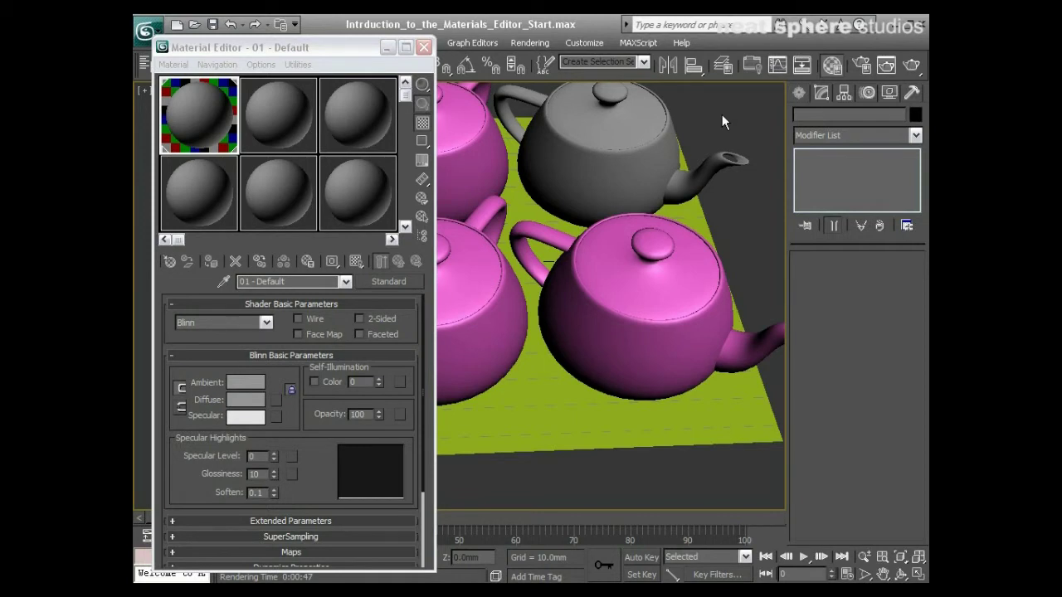
click(663, 334)
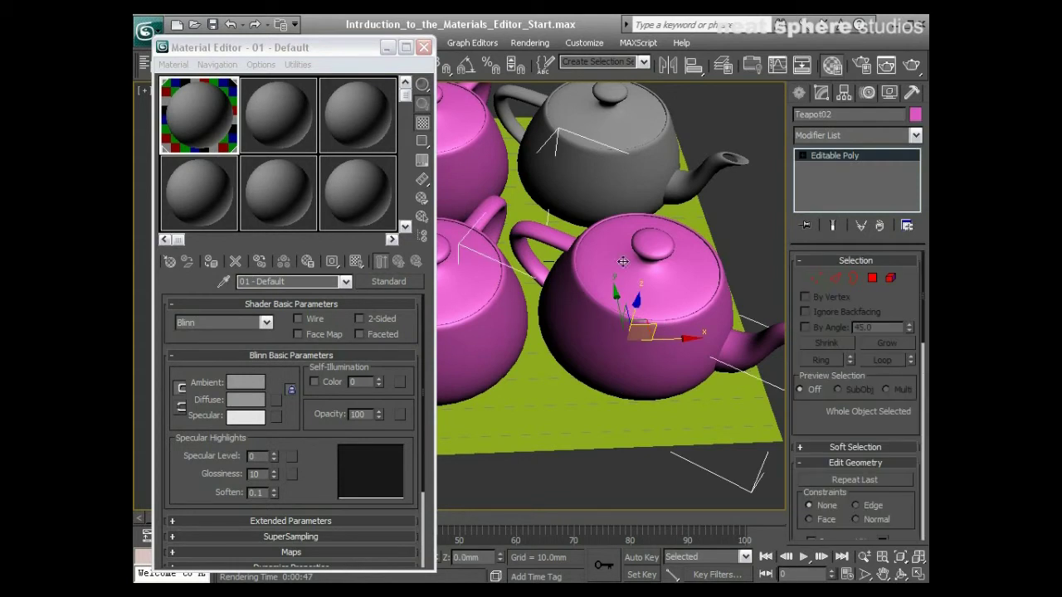
key(F4)
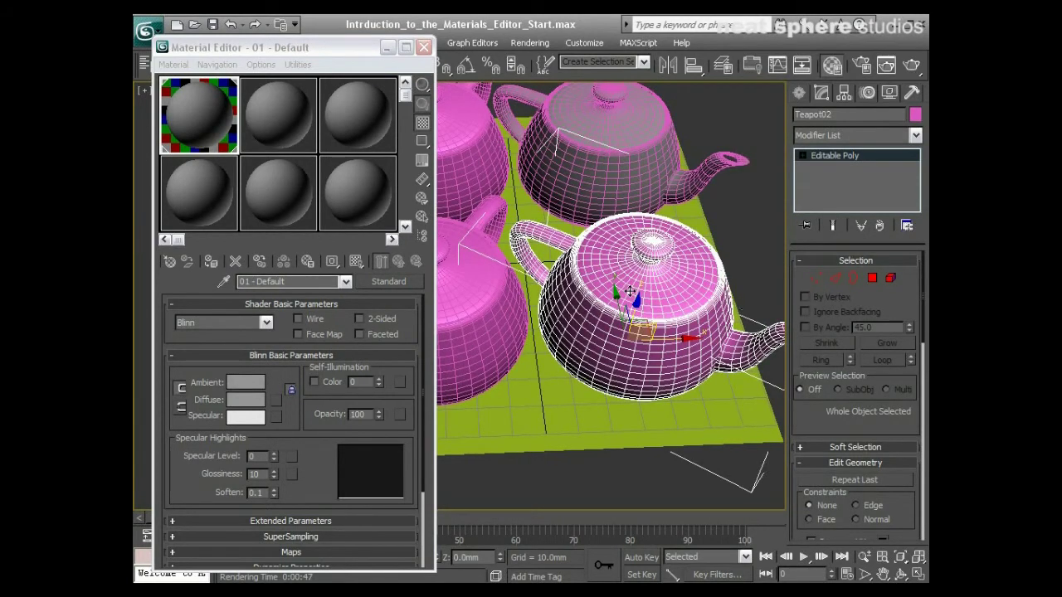
key(F4)
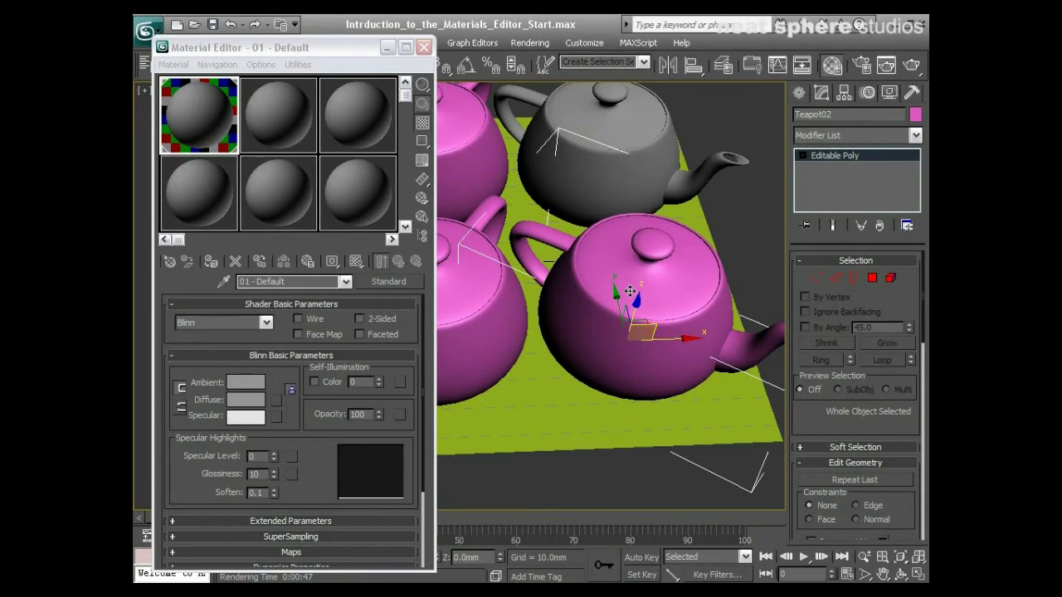
click(202, 109)
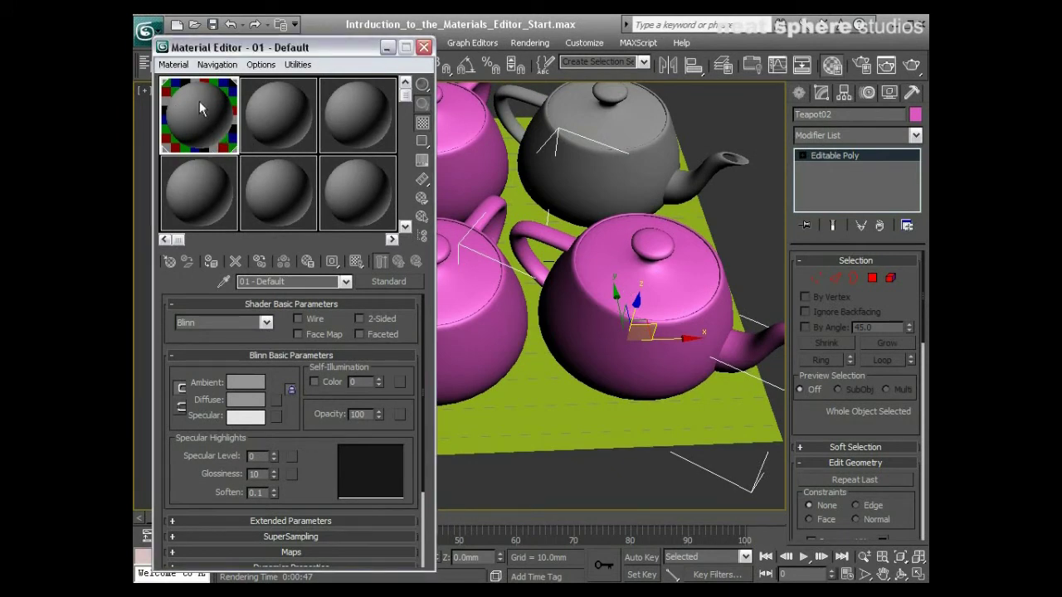
click(210, 264)
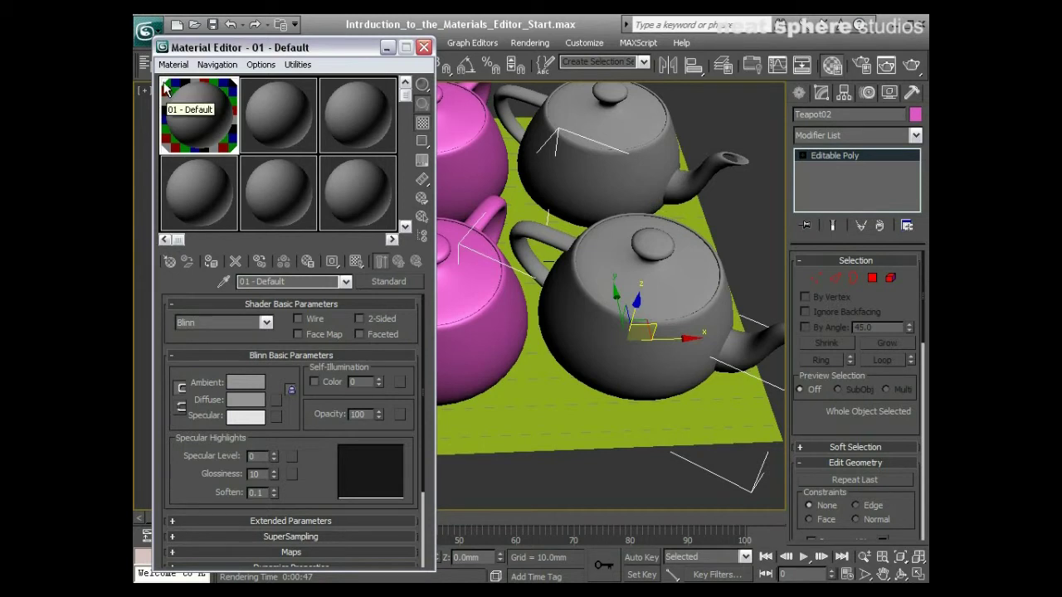
Step: Deselect the front teapot and apply the first sample material to it again straight from the sample slot
click(281, 117)
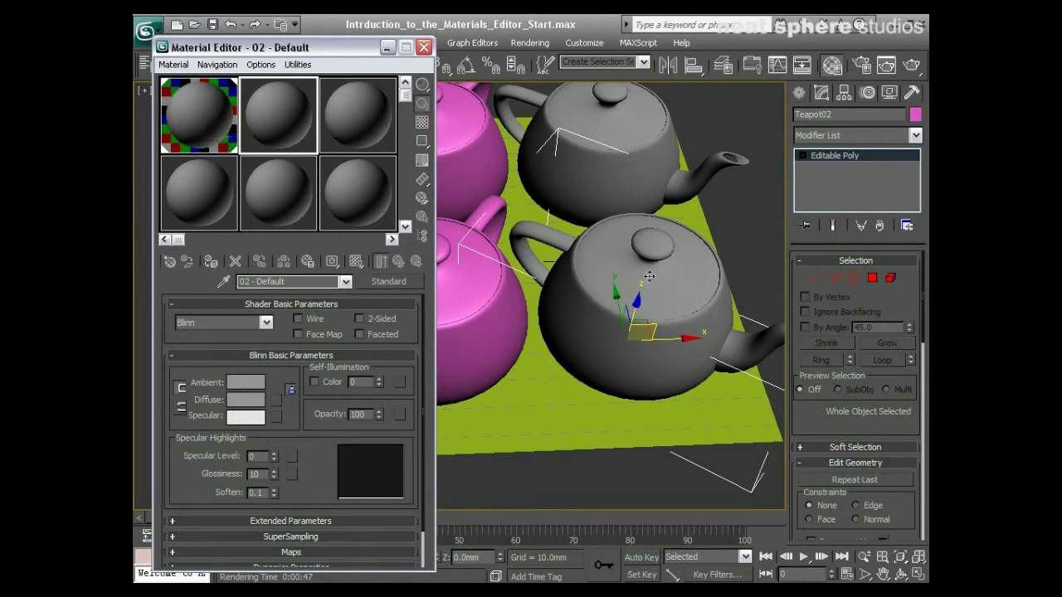
click(748, 222)
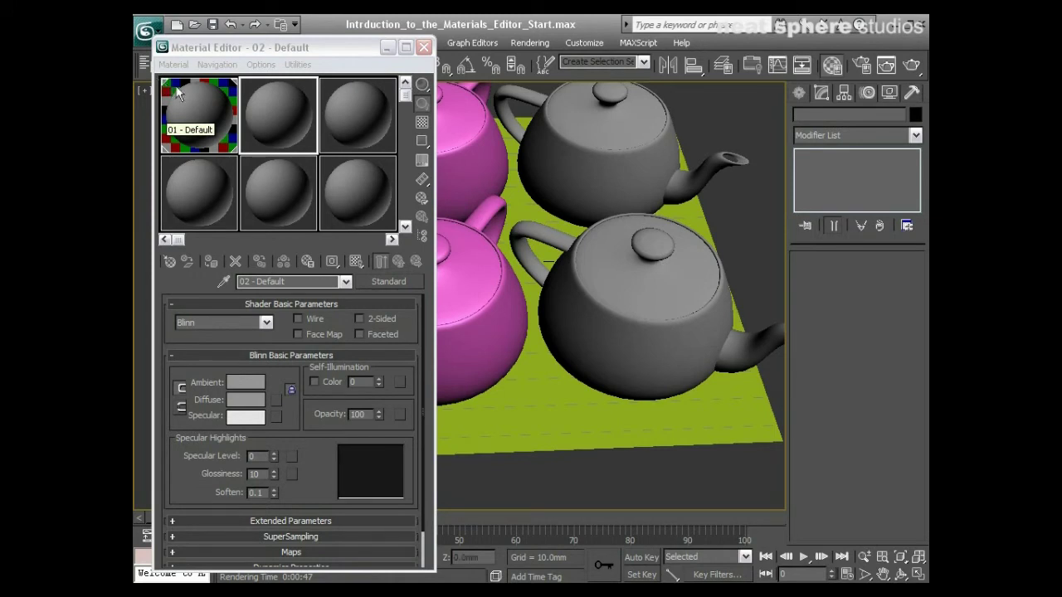
drag(195, 120, 633, 305)
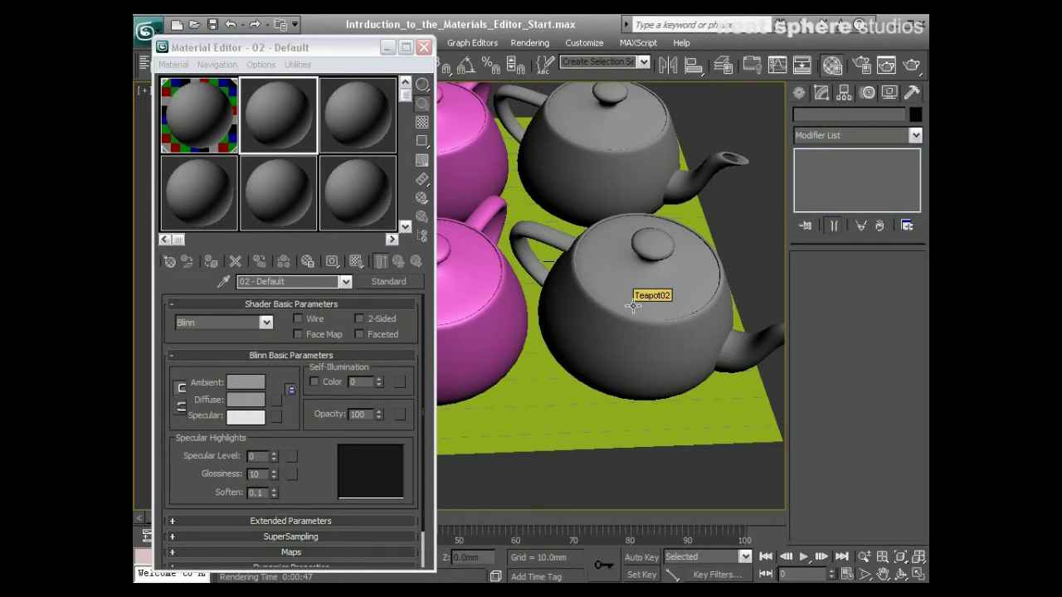
Step: Review the first material's parameter rollouts and the list of available shader types
click(207, 122)
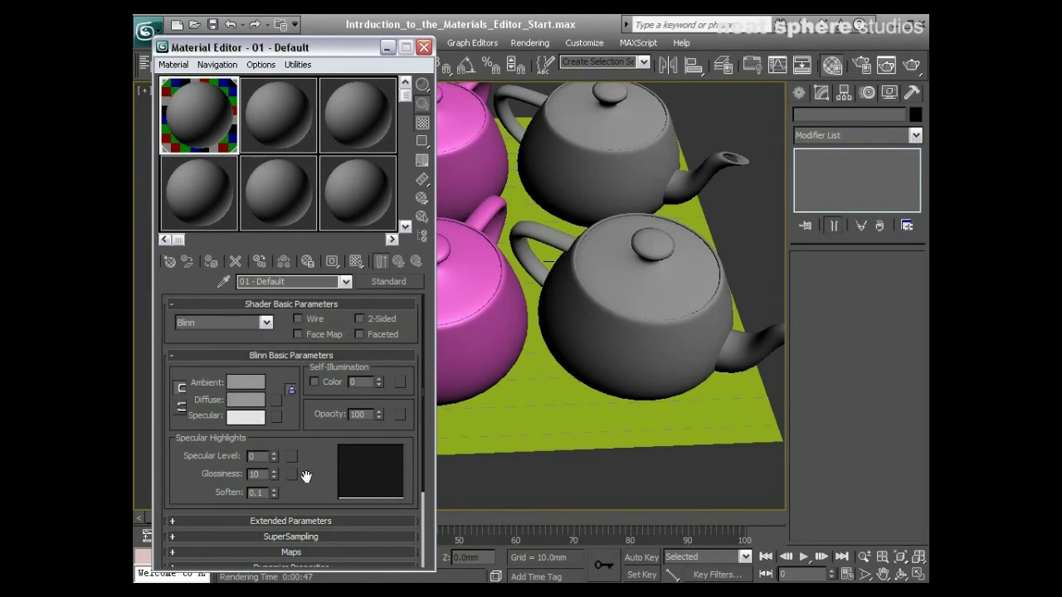
scroll(316, 475, down, 3)
scroll(311, 432, up, 1)
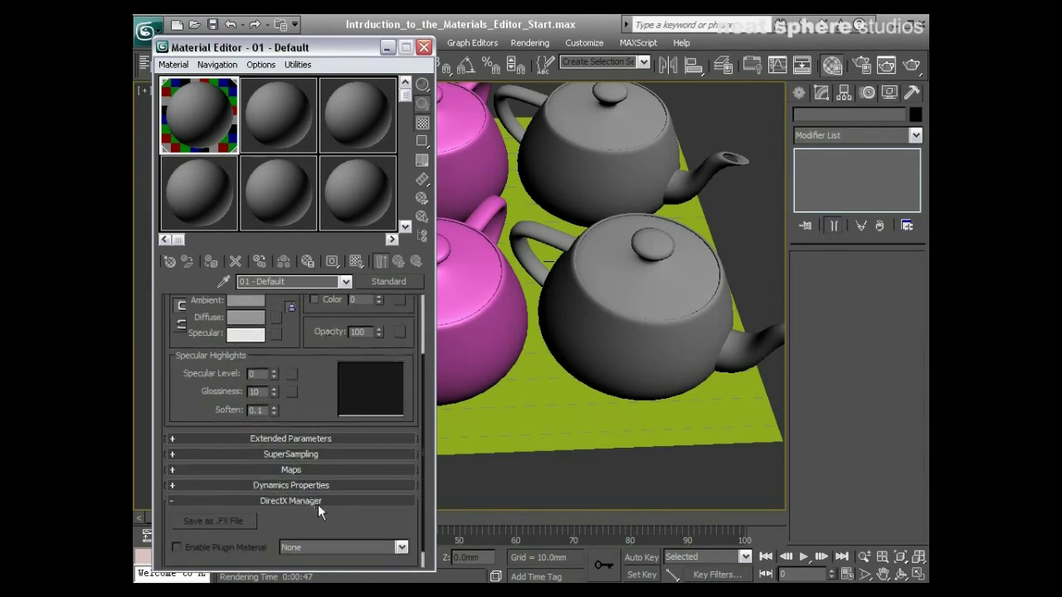
scroll(317, 504, up, 1)
scroll(309, 414, up, 2)
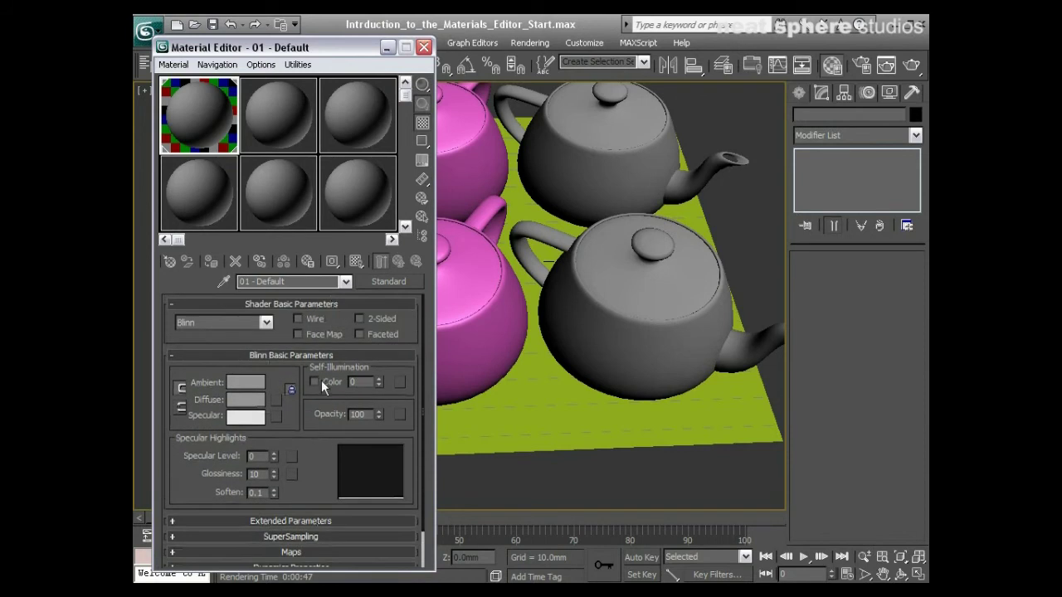
click(266, 323)
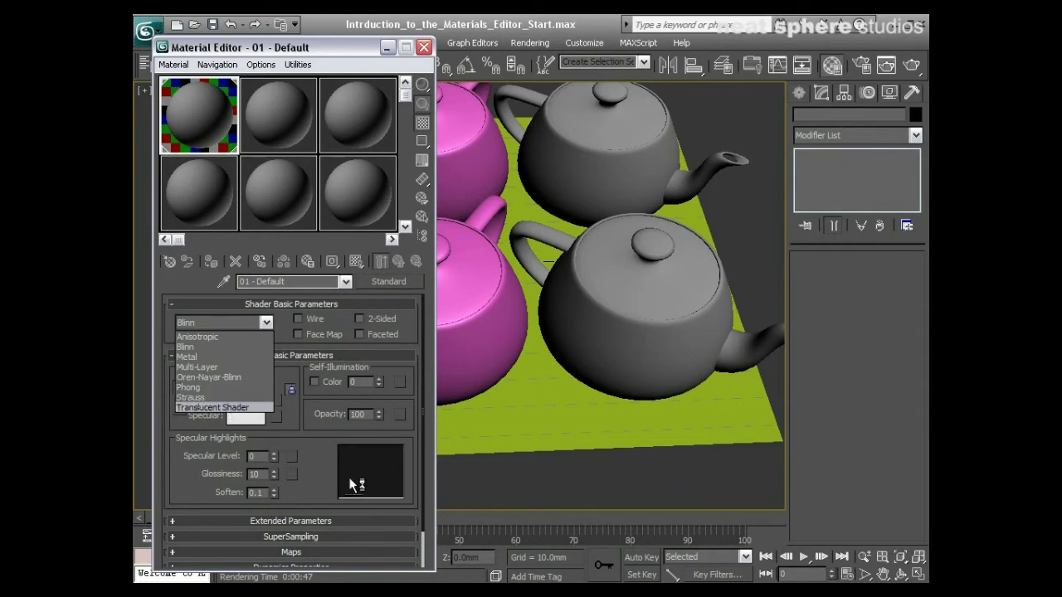
click(318, 459)
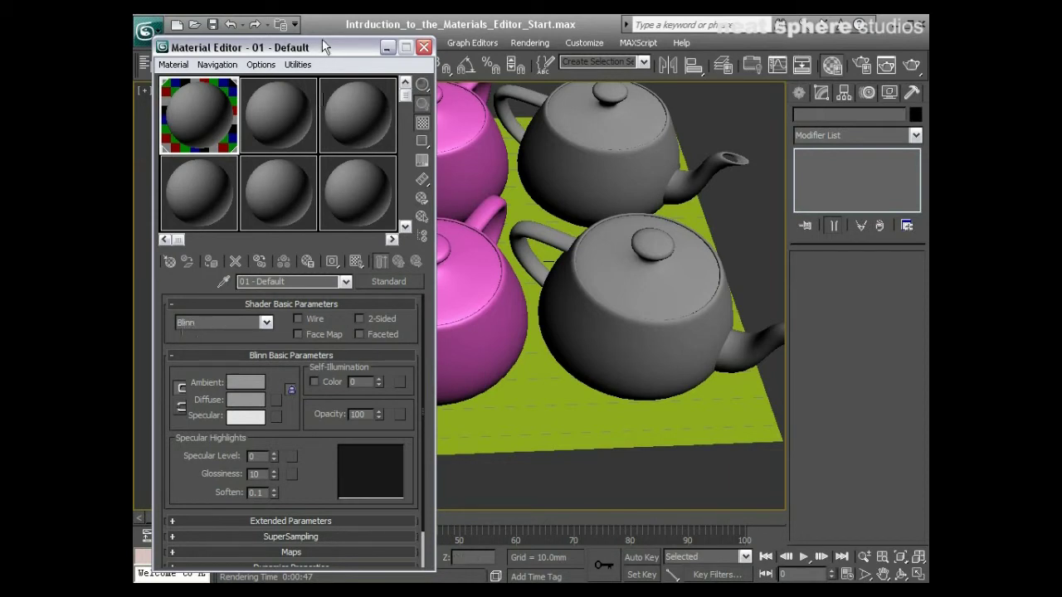
Step: Set the first material's diffuse colour to blue, RGB 75, 137, 213
drag(332, 46, 332, 62)
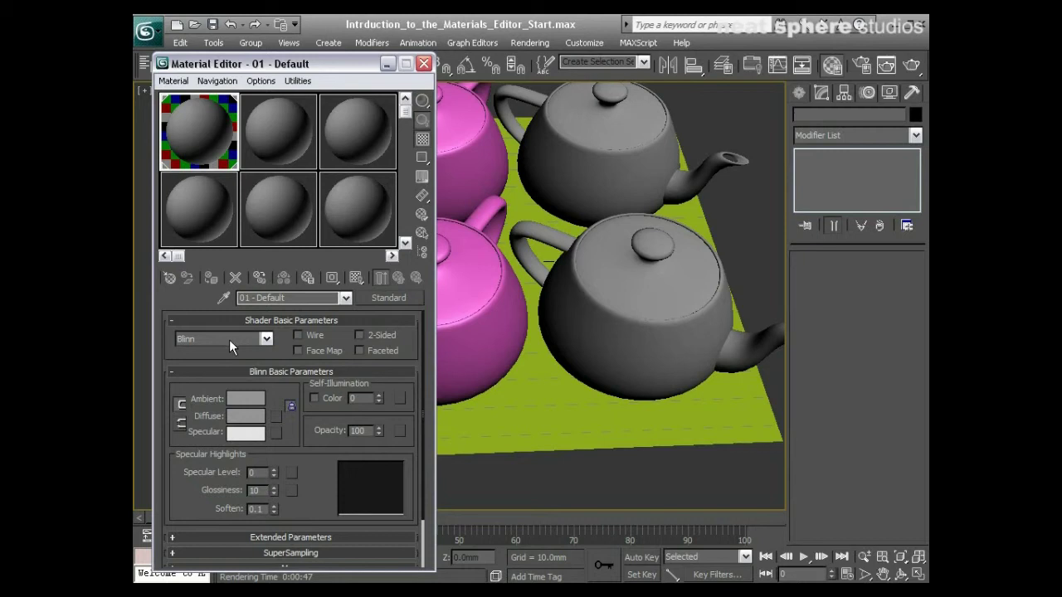
drag(310, 497, 320, 440)
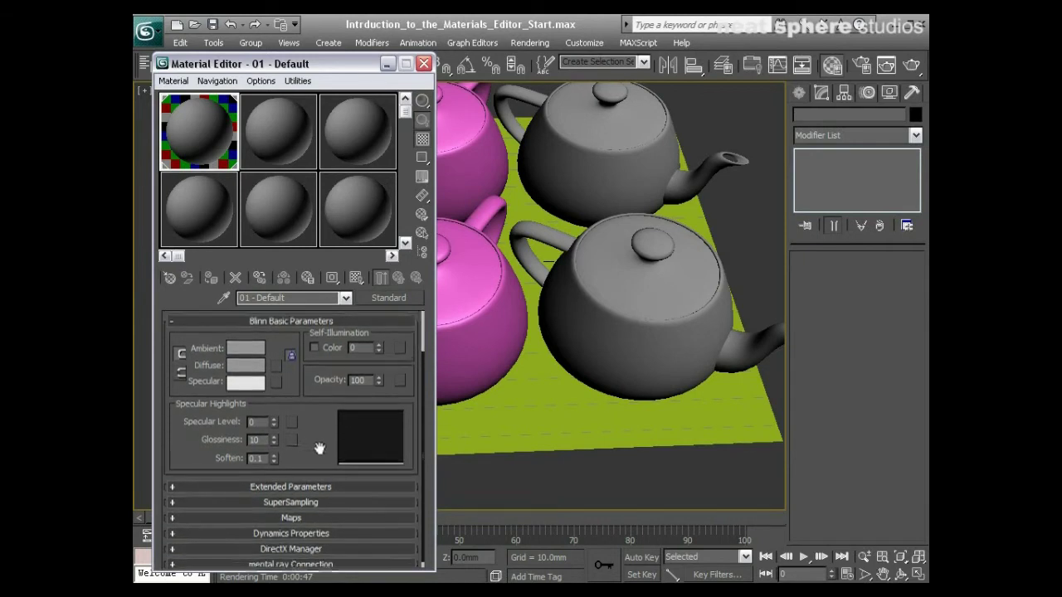
click(247, 369)
click(476, 170)
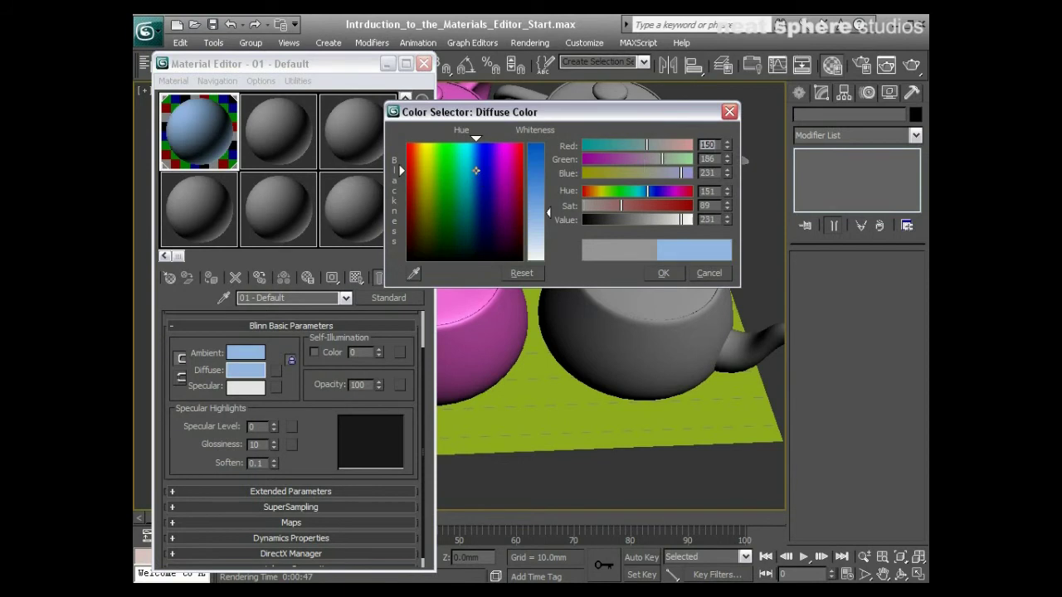
drag(535, 213, 534, 177)
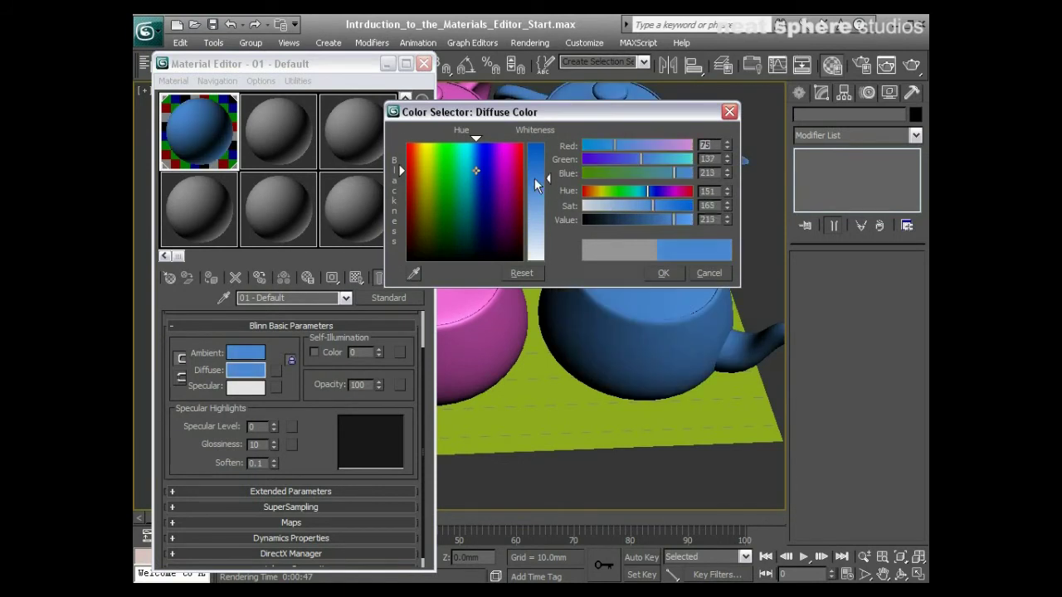
click(659, 274)
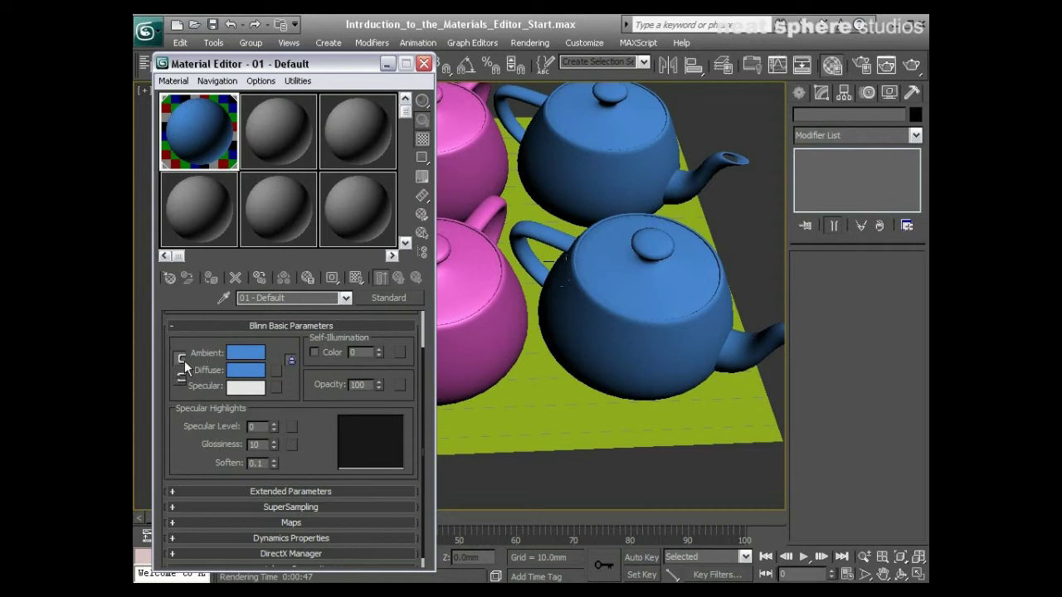
Step: Unlock the ambient colour from the diffuse, darken it to a deep blue, and lock the two together again
click(255, 354)
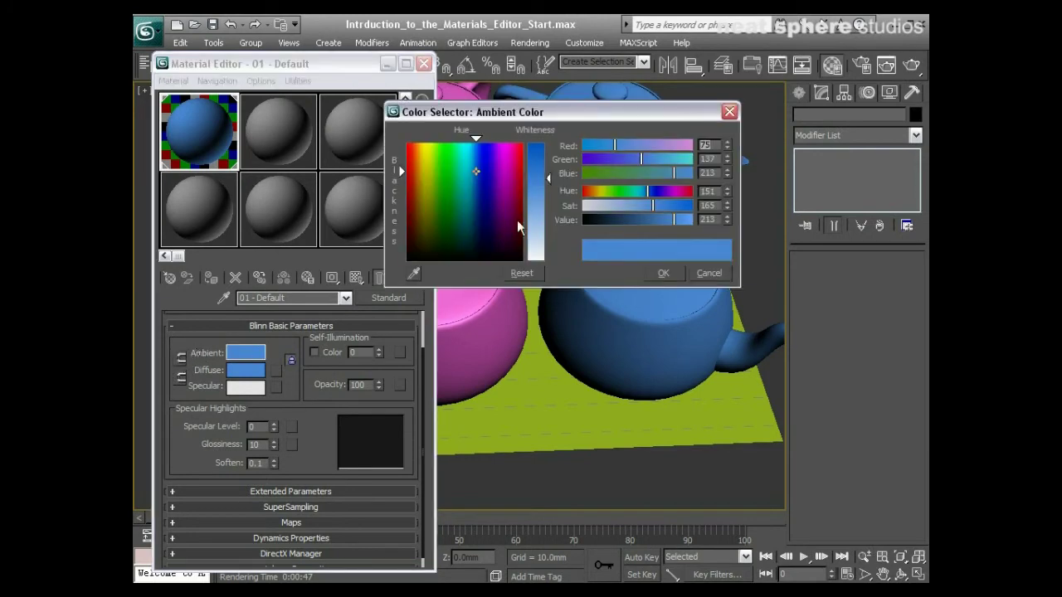
drag(670, 221, 625, 222)
click(662, 273)
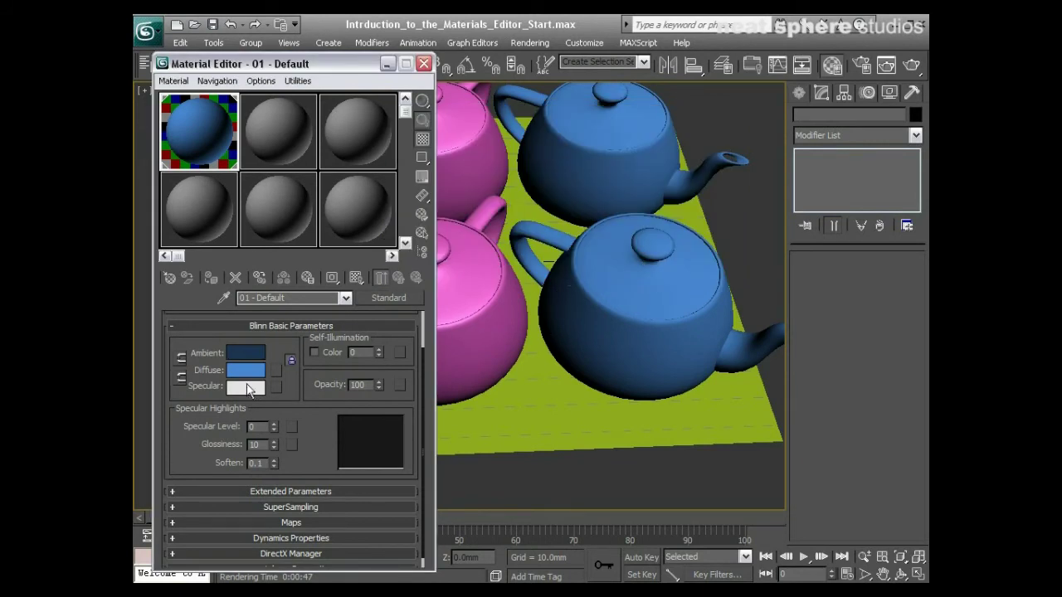
click(181, 359)
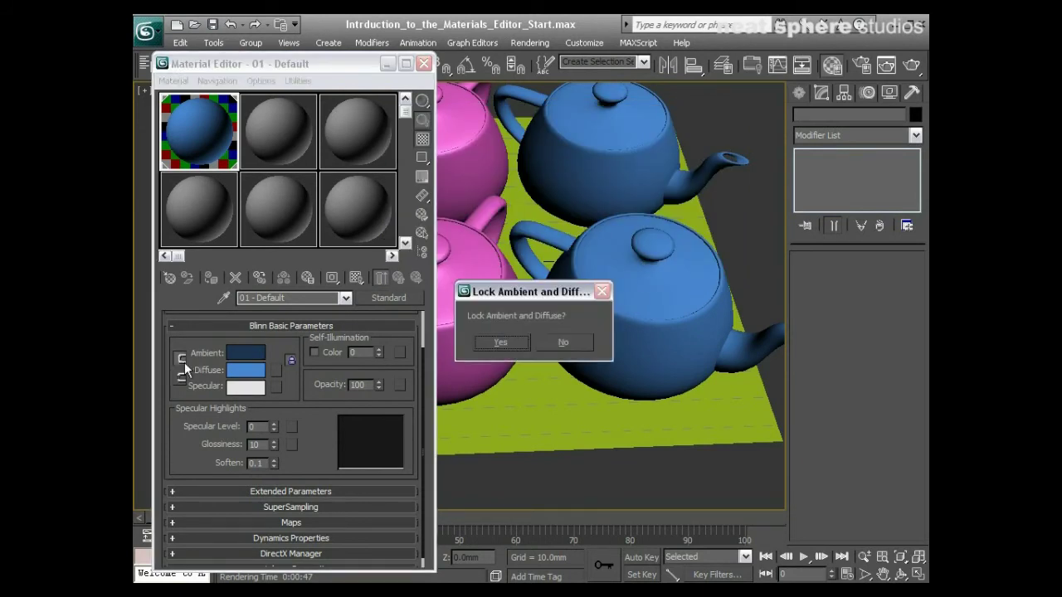
click(503, 341)
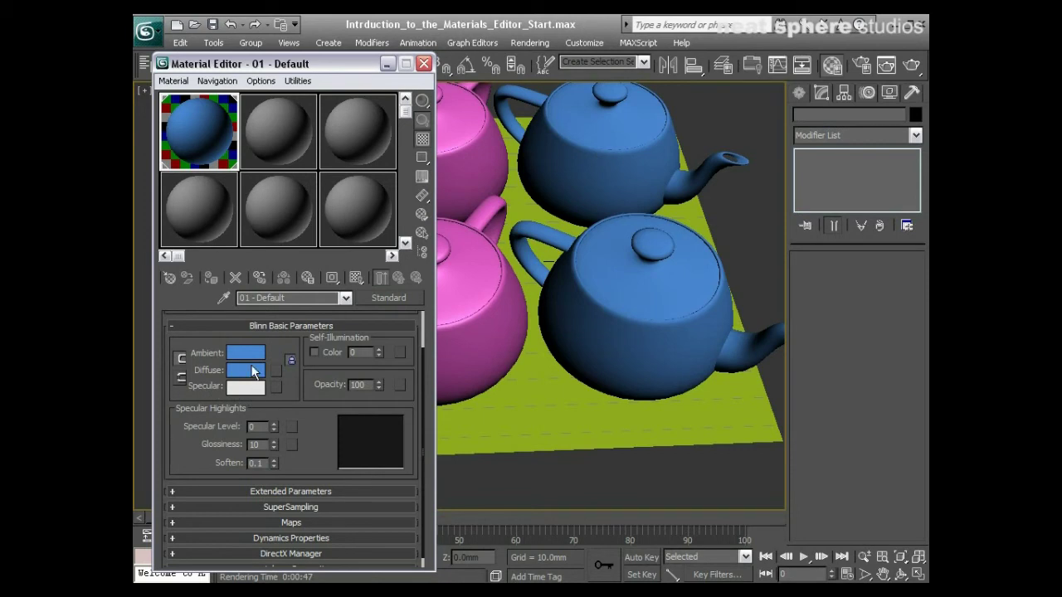
Step: Copy the diffuse colour to the specular colour and lighten it to pale blue, RGB 201, 219, 242
mouse_move(253, 371)
mouse_down()
mouse_move(237, 373)
mouse_move(246, 387)
mouse_up()
click(266, 330)
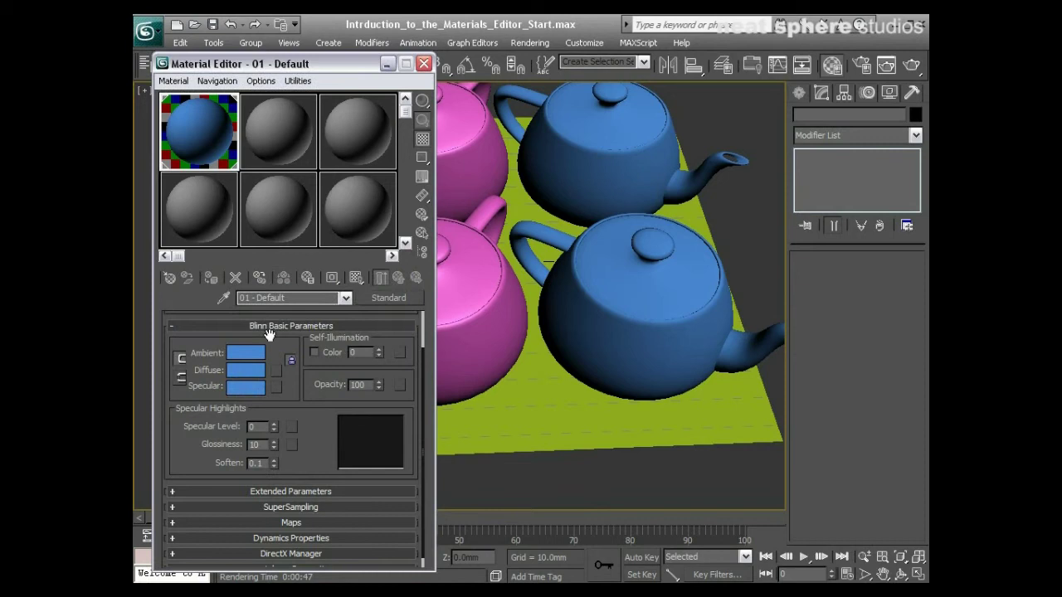
click(246, 388)
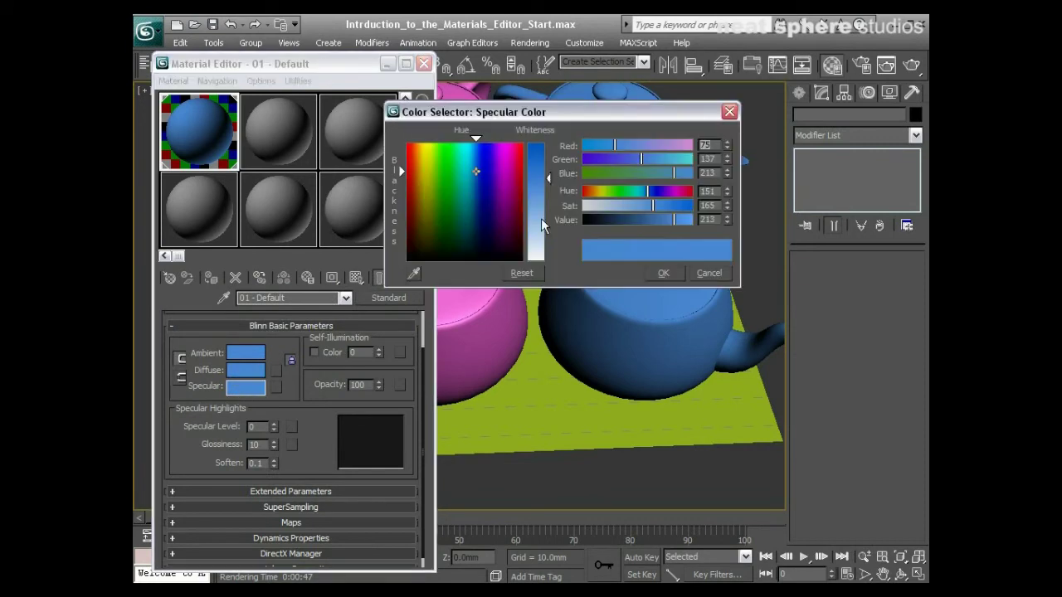
drag(547, 178, 548, 237)
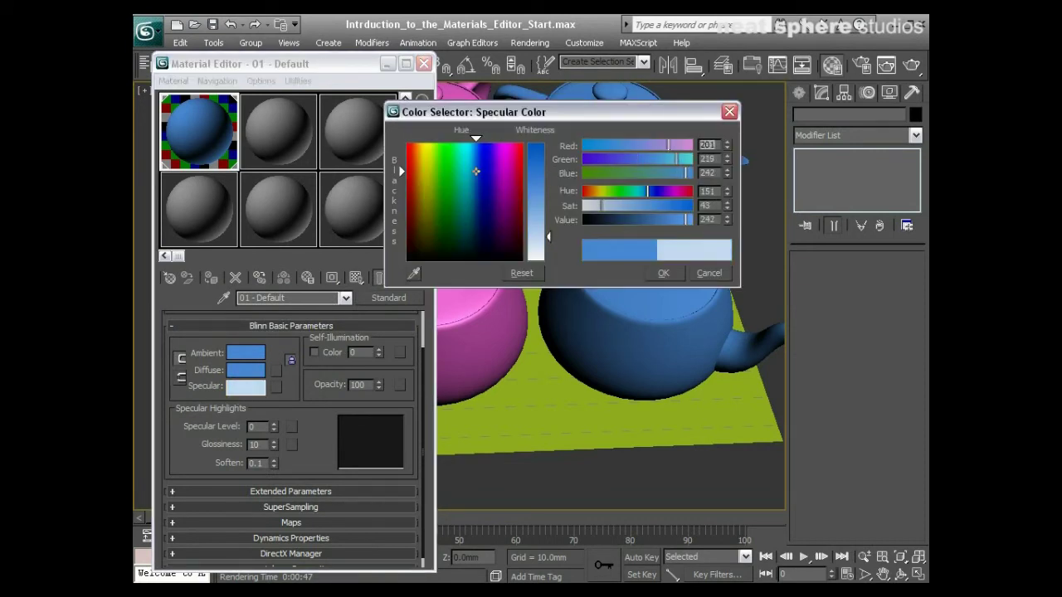
click(662, 274)
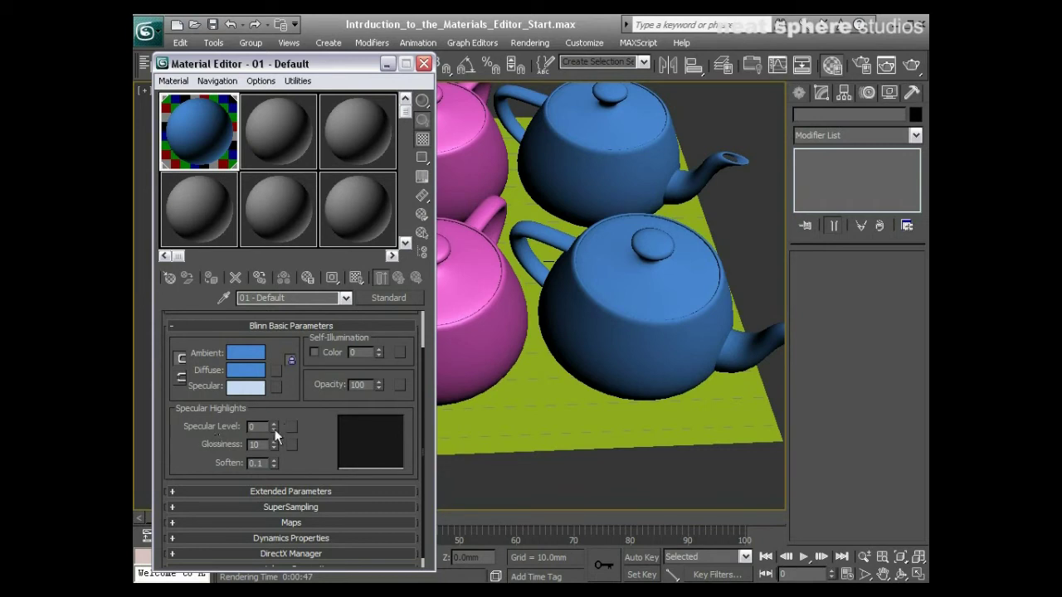
Step: Raise the material's Specular Level to 84 and its Glossiness to 75 for a tight highlight
drag(273, 428, 277, 377)
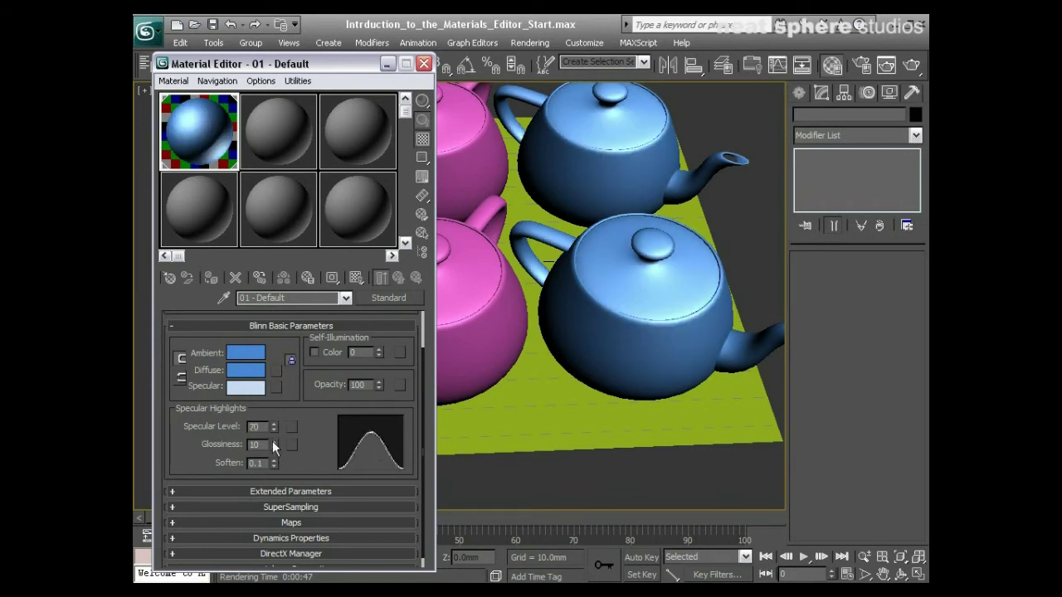
drag(274, 446, 276, 416)
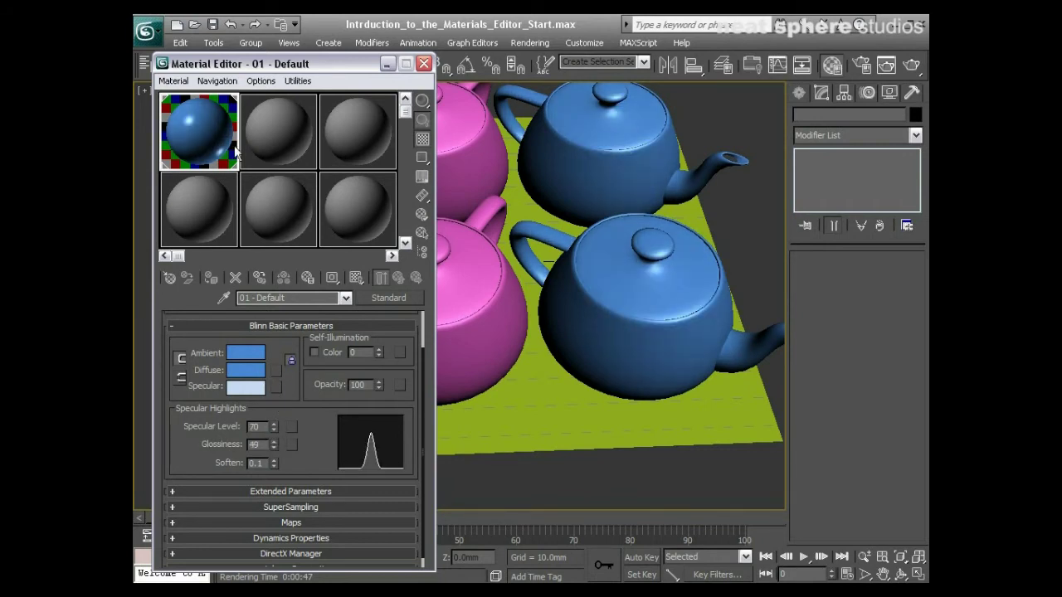
mouse_move(276, 425)
mouse_down()
mouse_move(276, 415)
mouse_move(274, 427)
mouse_up()
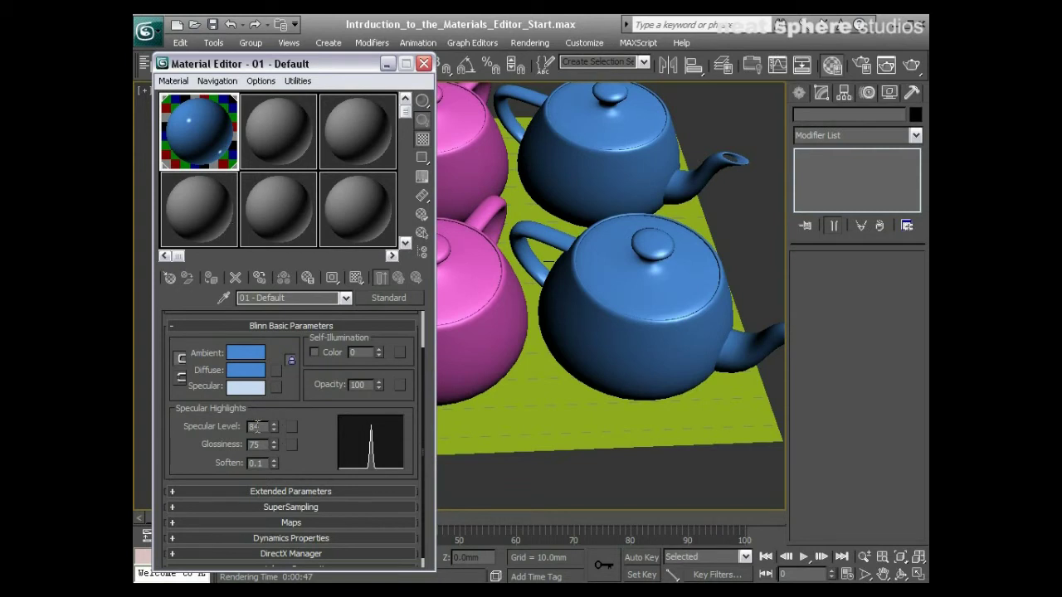
Step: Try the material's opacity at 0, 65 and 40, and restore it to 100
drag(378, 384, 373, 467)
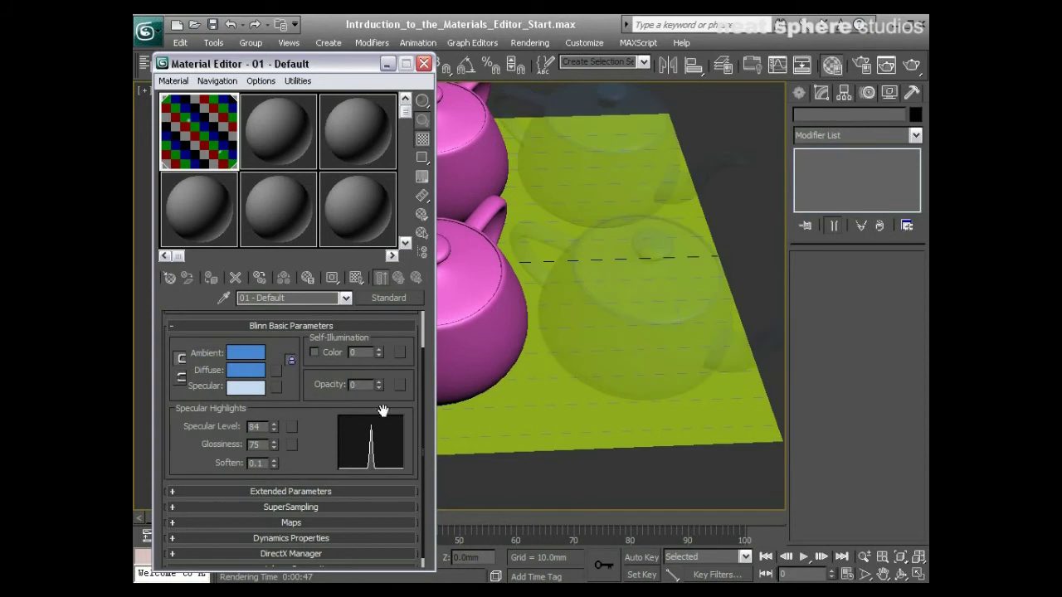
key(ctrl+z)
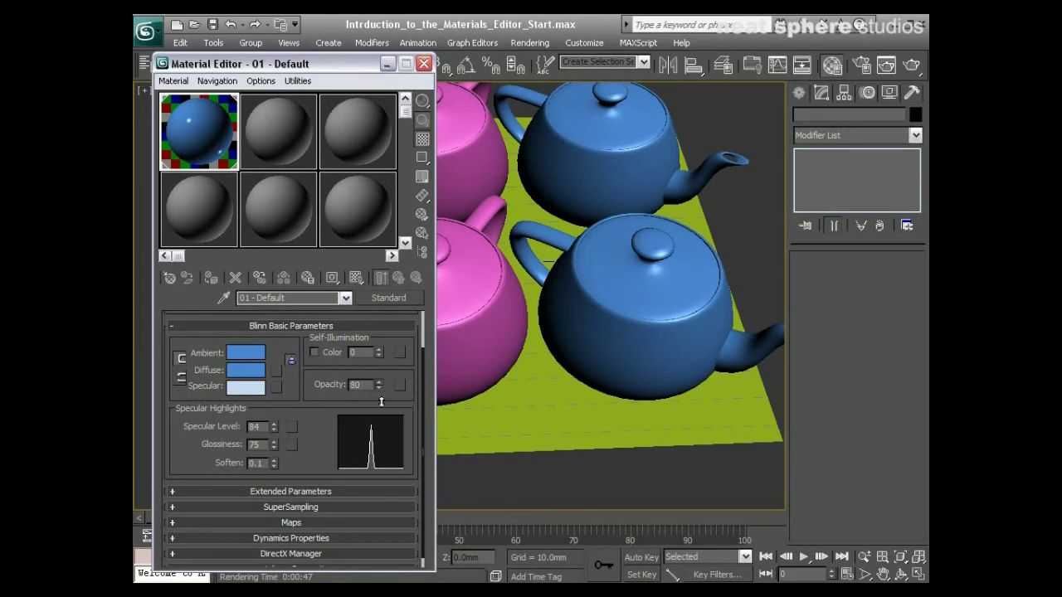
drag(381, 385, 375, 403)
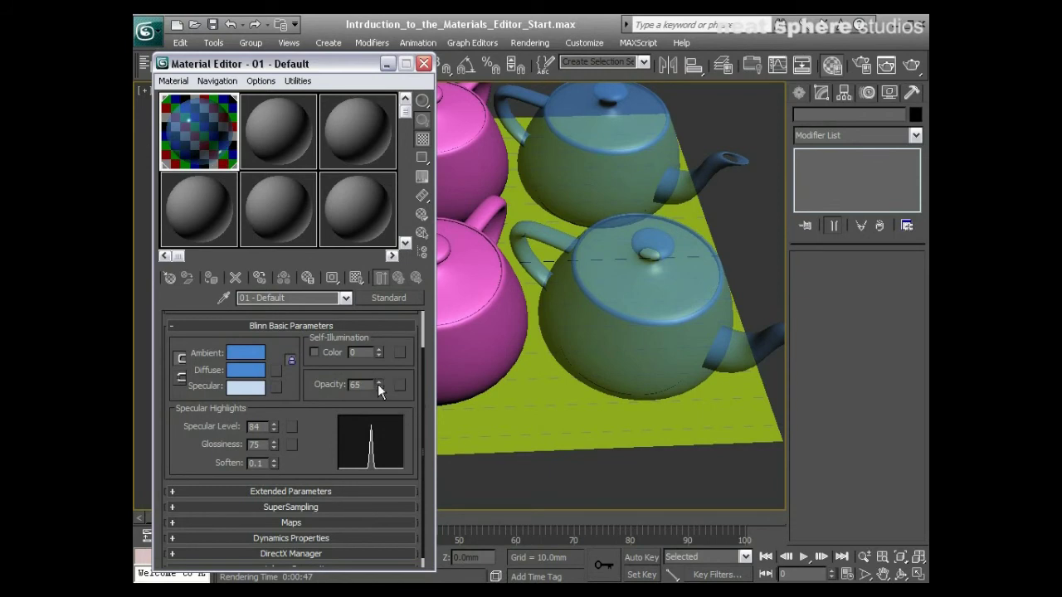
drag(377, 384, 378, 433)
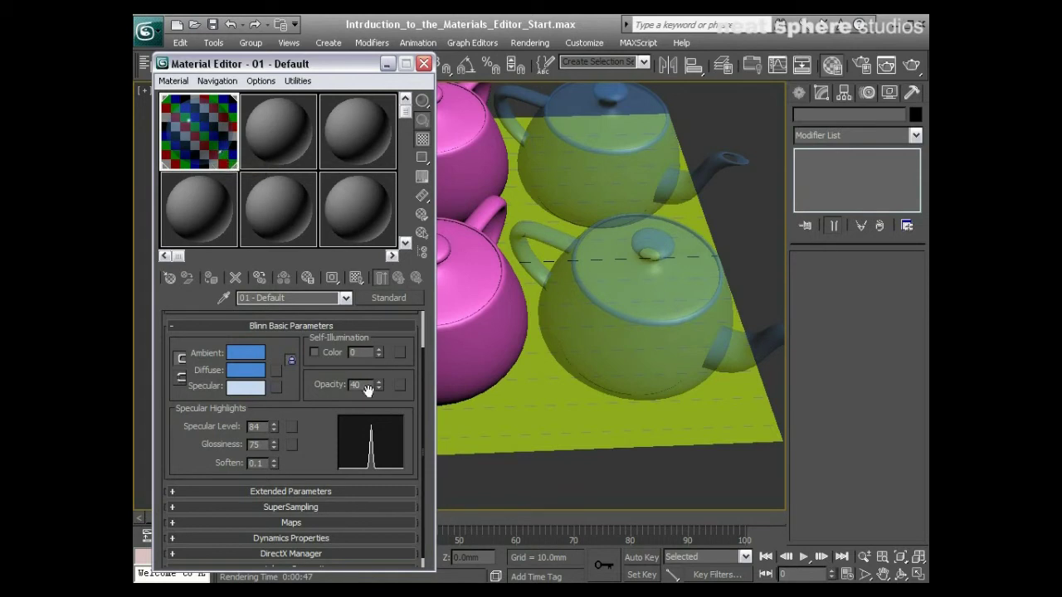
drag(377, 390, 395, 394)
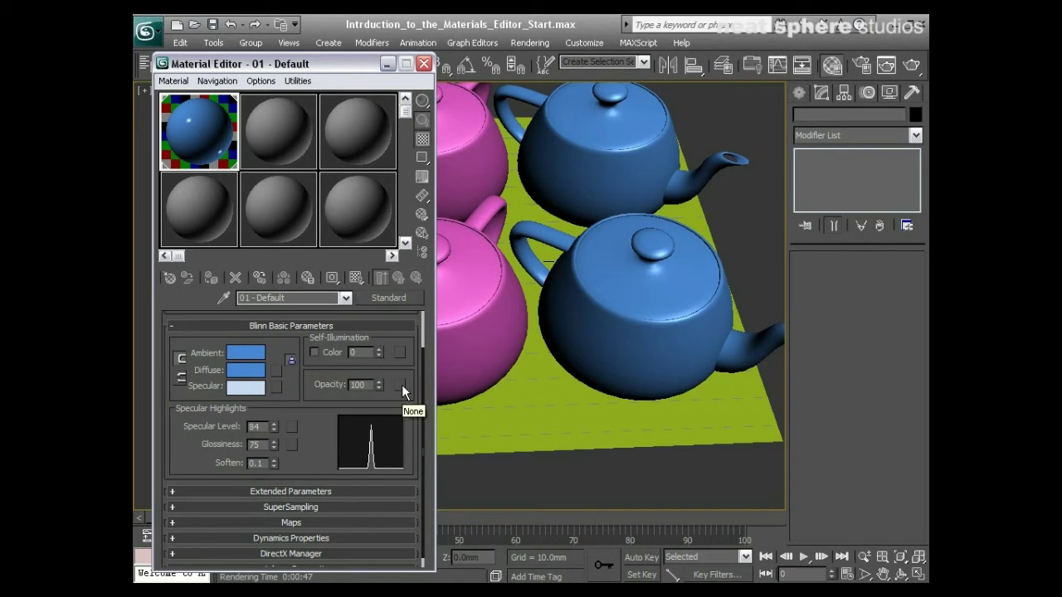
Step: Check the map types available for opacity, collapse the Blinn Basic Parameters and expand the material's Maps rollout
click(401, 384)
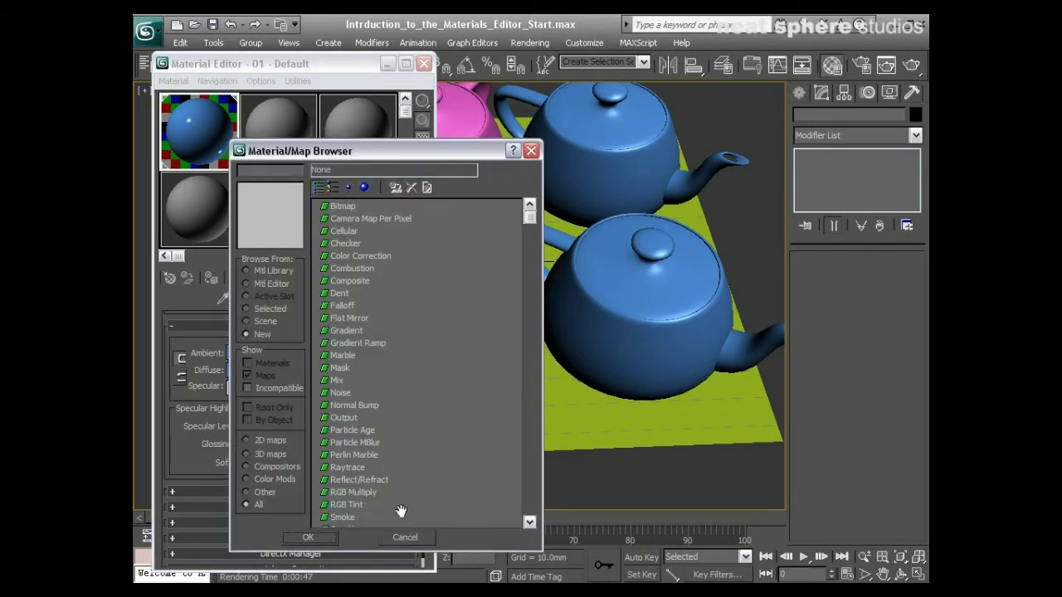
click(404, 537)
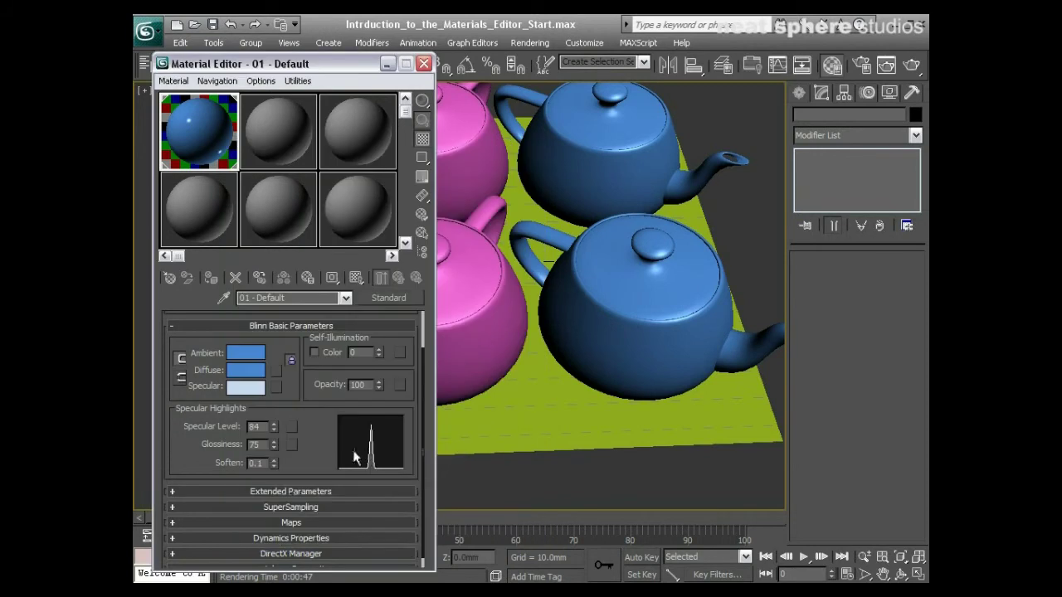
click(304, 324)
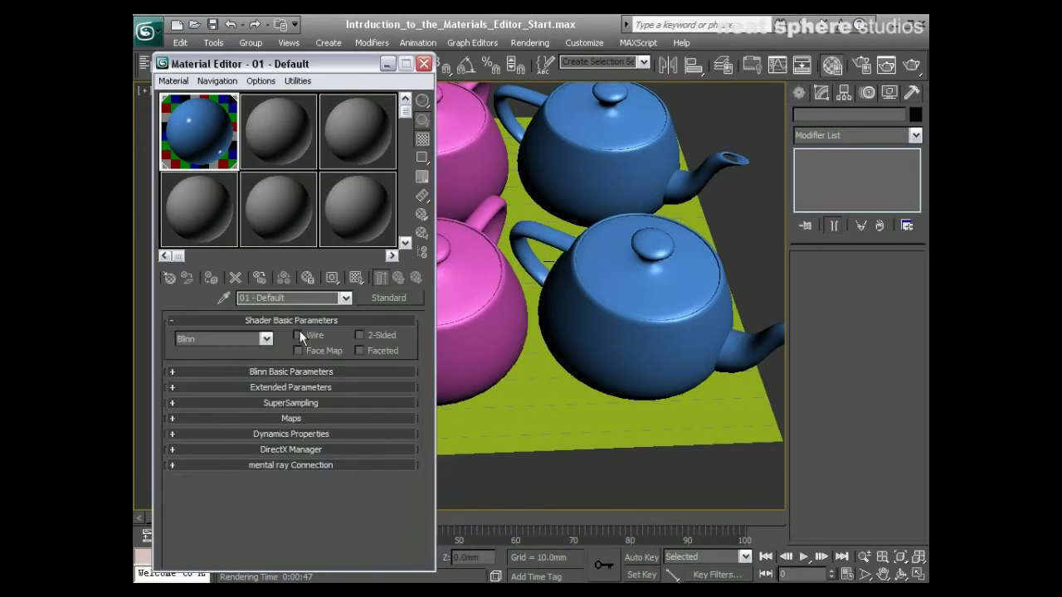
click(293, 417)
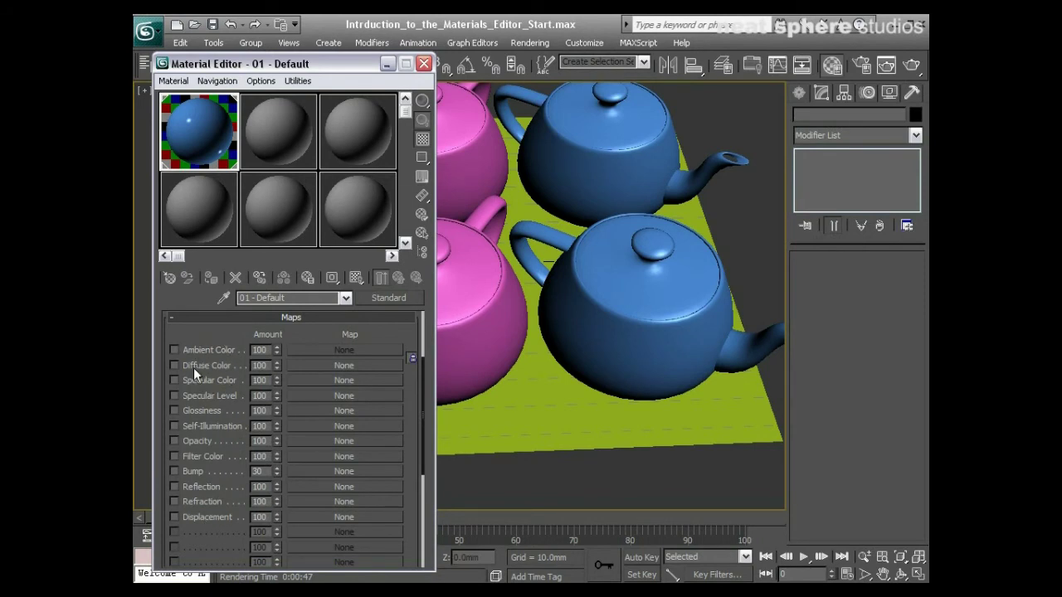
Step: Preview the Checker and Cellular map types for the Diffuse Color without assigning either
click(320, 365)
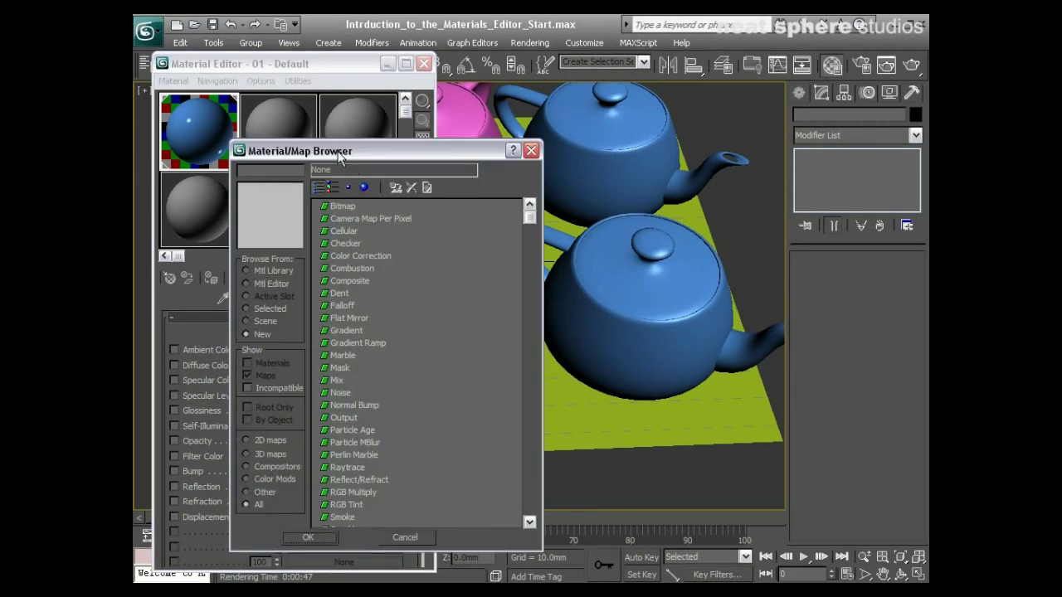
drag(337, 158, 359, 129)
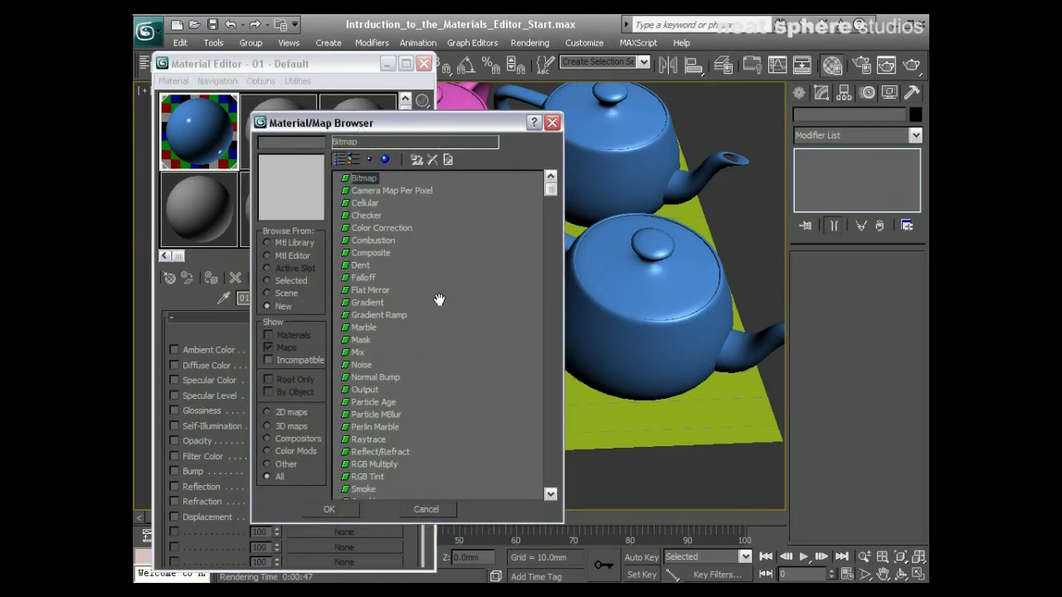
click(367, 216)
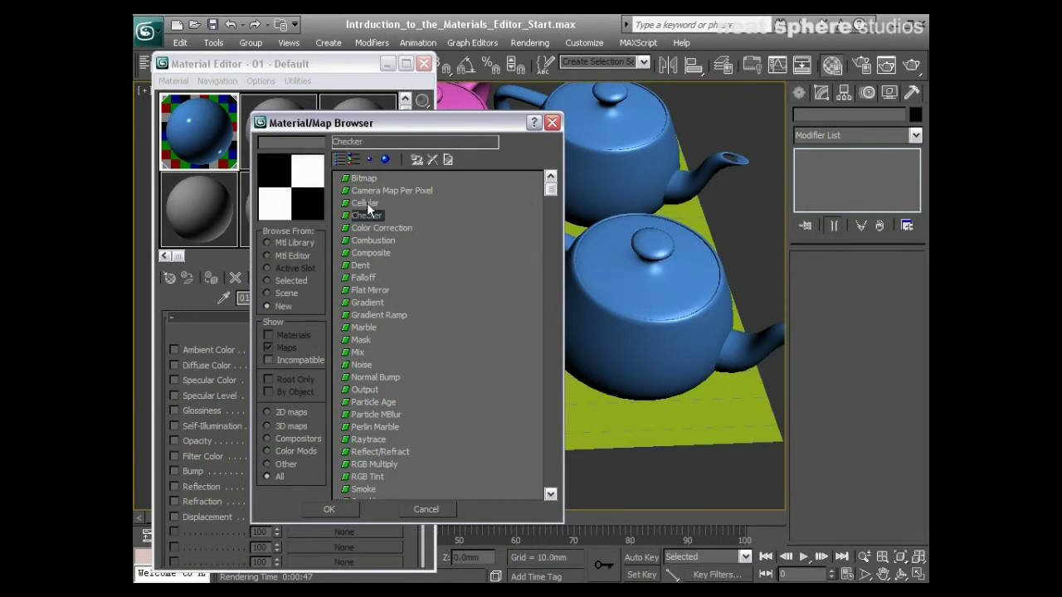
click(367, 204)
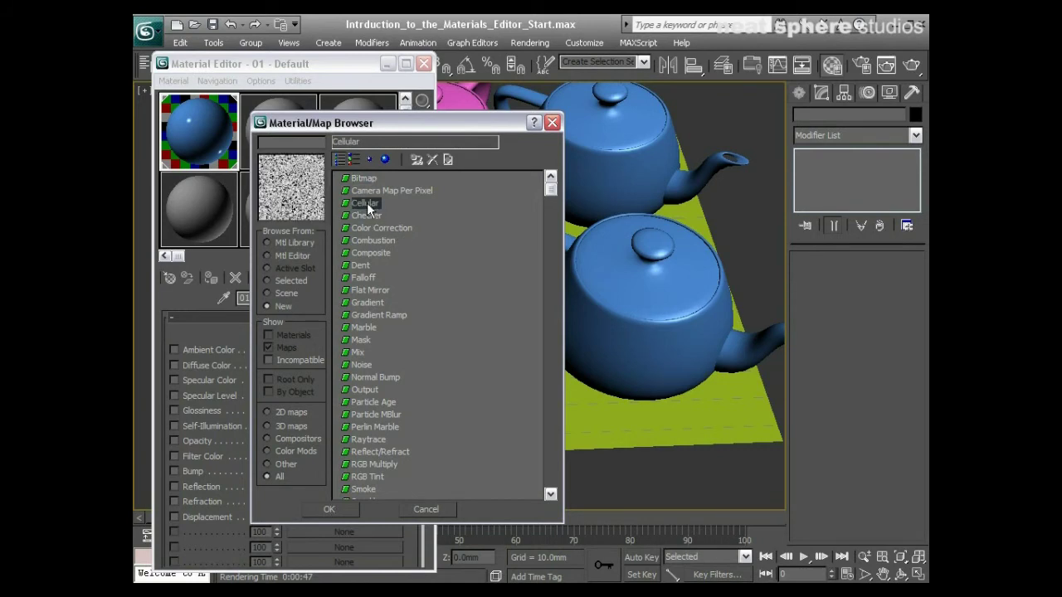
click(425, 510)
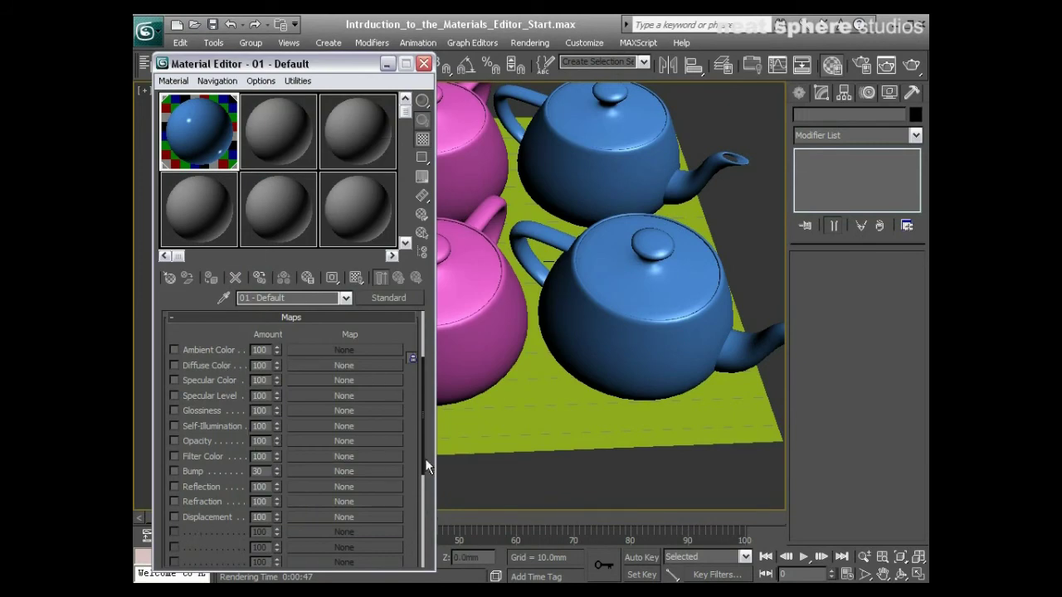
Step: Assign a Checker map to the material's Diffuse Color and return to the parent material's parameters
scroll(423, 455, down, 5)
scroll(412, 455, up, 6)
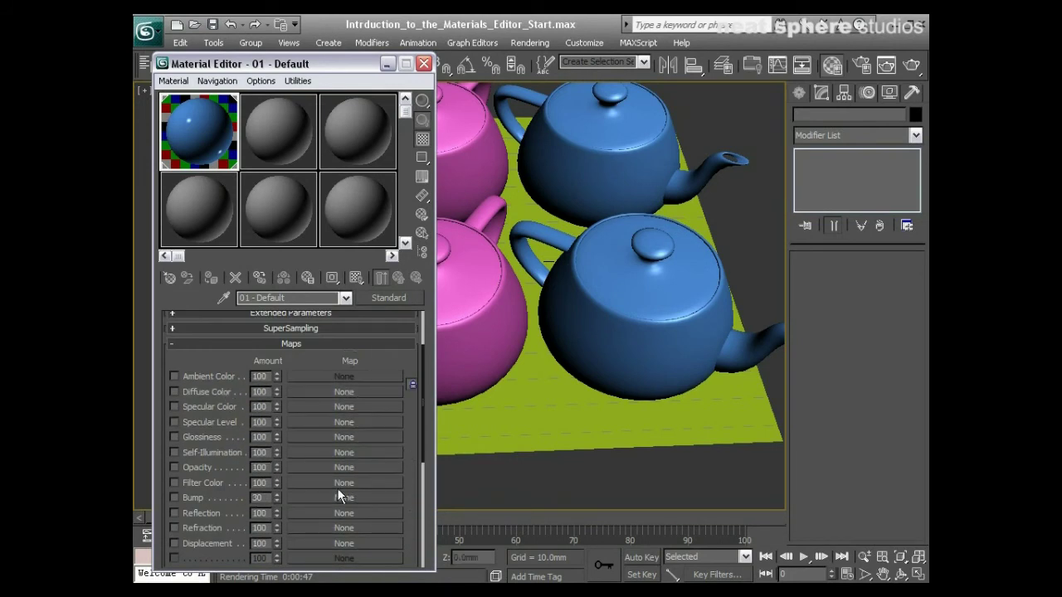
click(300, 394)
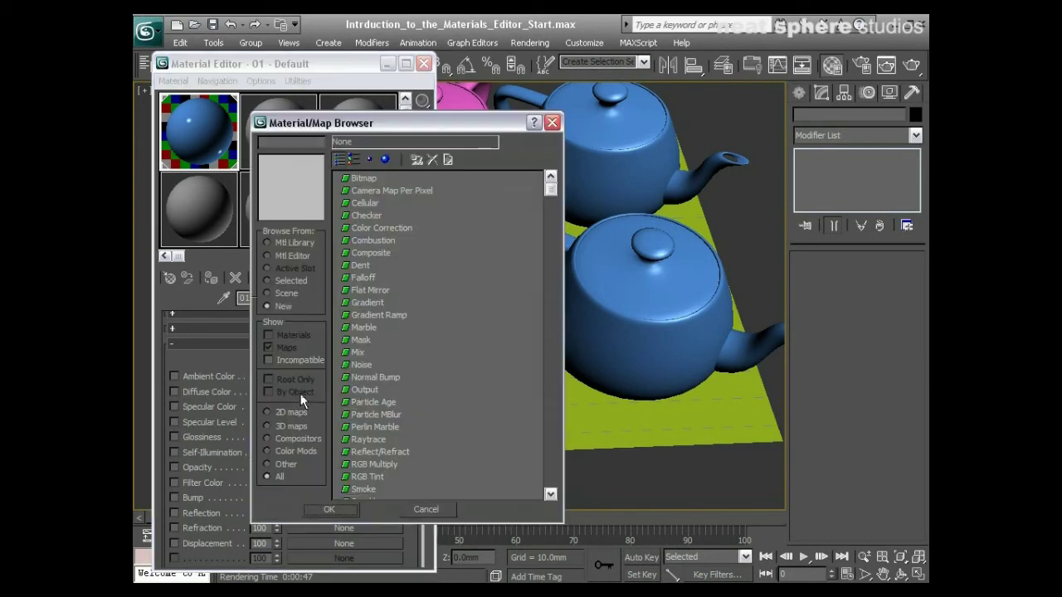
click(367, 214)
click(331, 510)
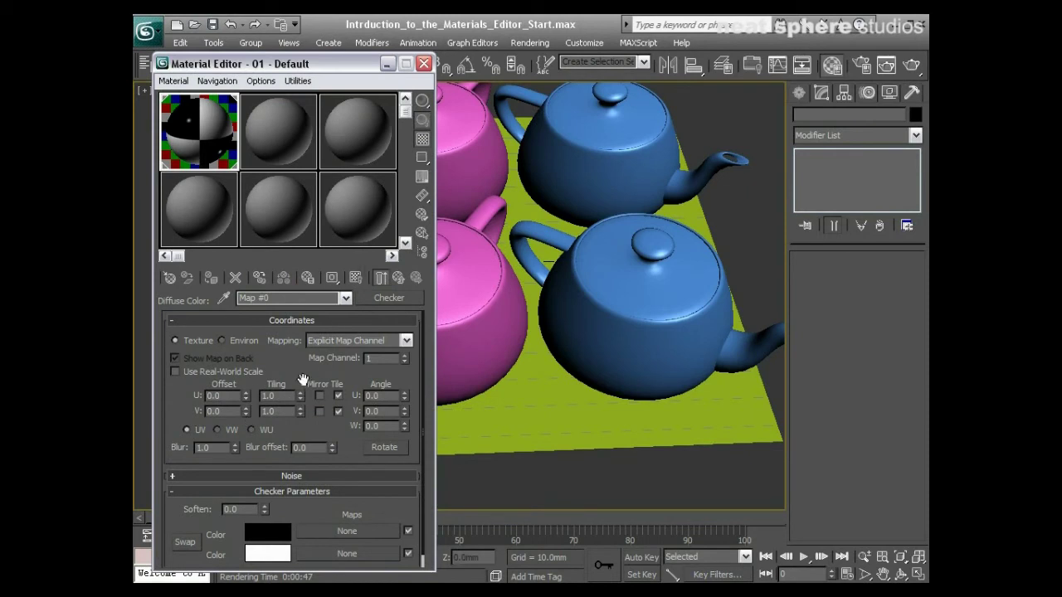
drag(301, 378, 301, 362)
scroll(300, 363, up, 1)
click(396, 281)
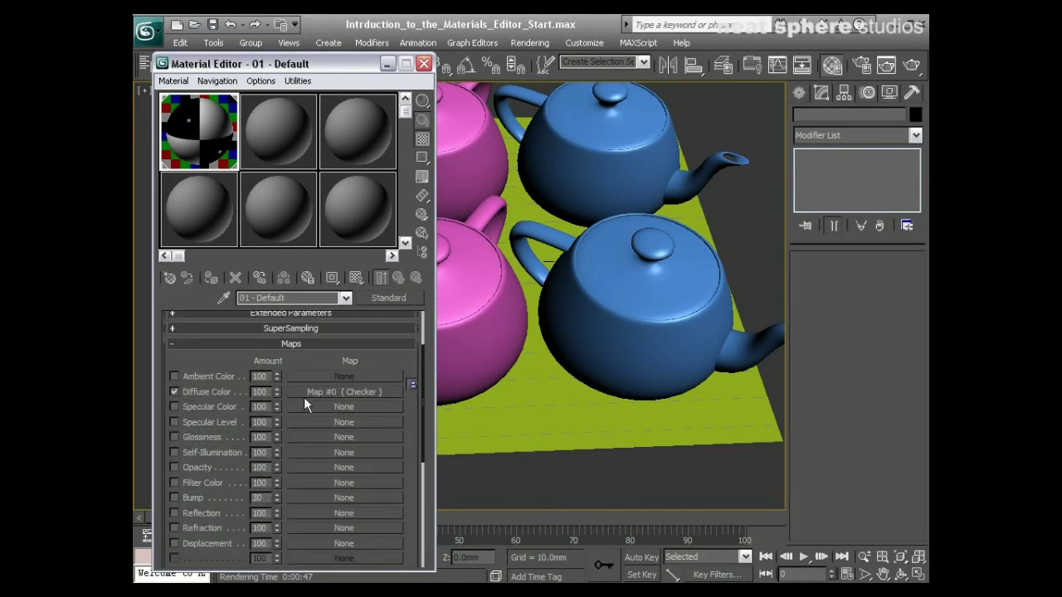
scroll(377, 361, up, 3)
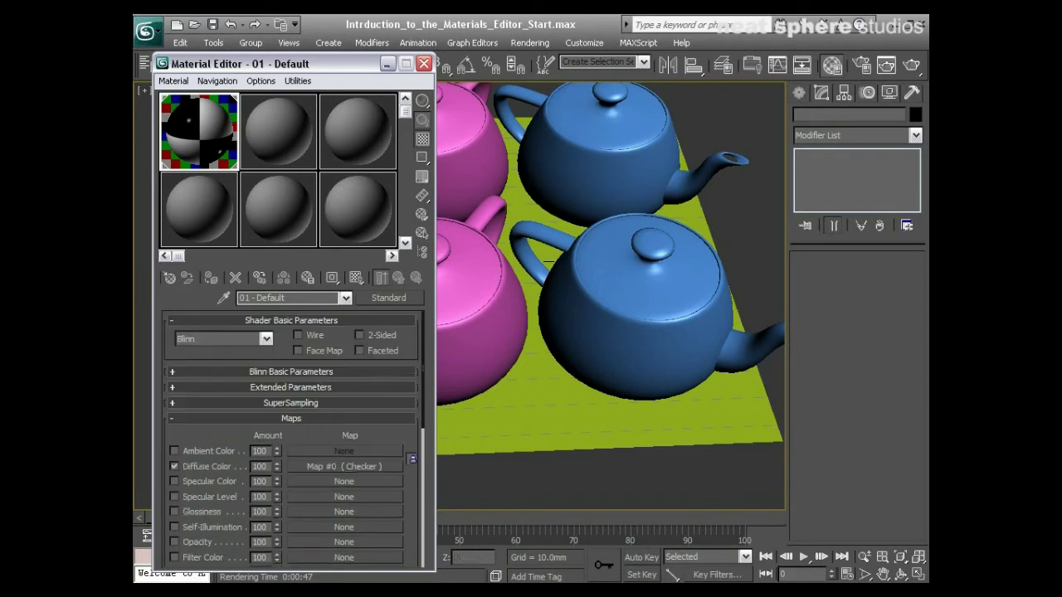
Step: Expand the Blinn Basic Parameters and display the diffuse Checker map on the teapots in the viewport
click(281, 372)
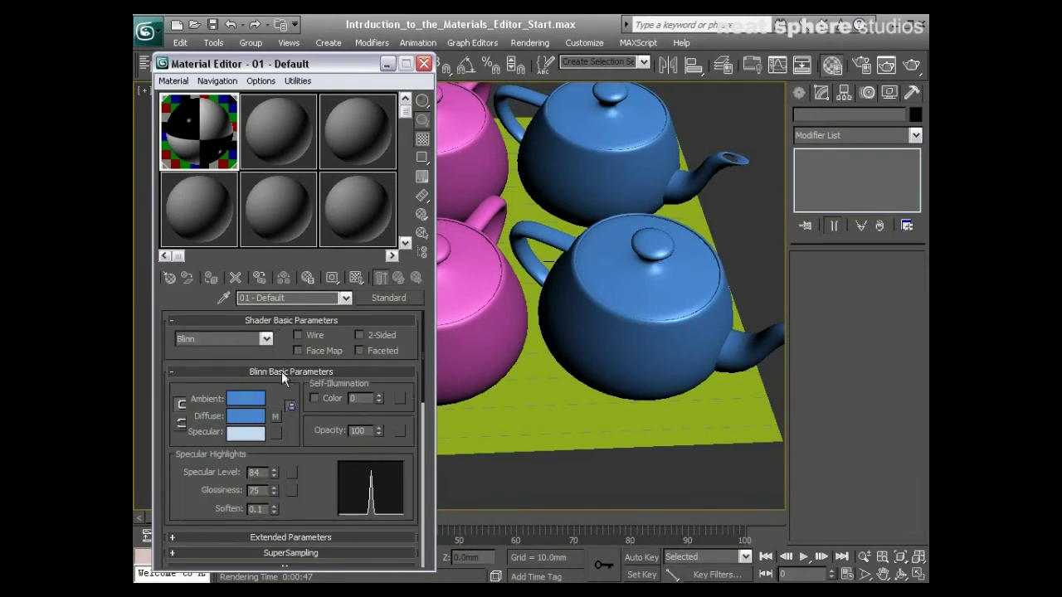
scroll(323, 501, down, 8)
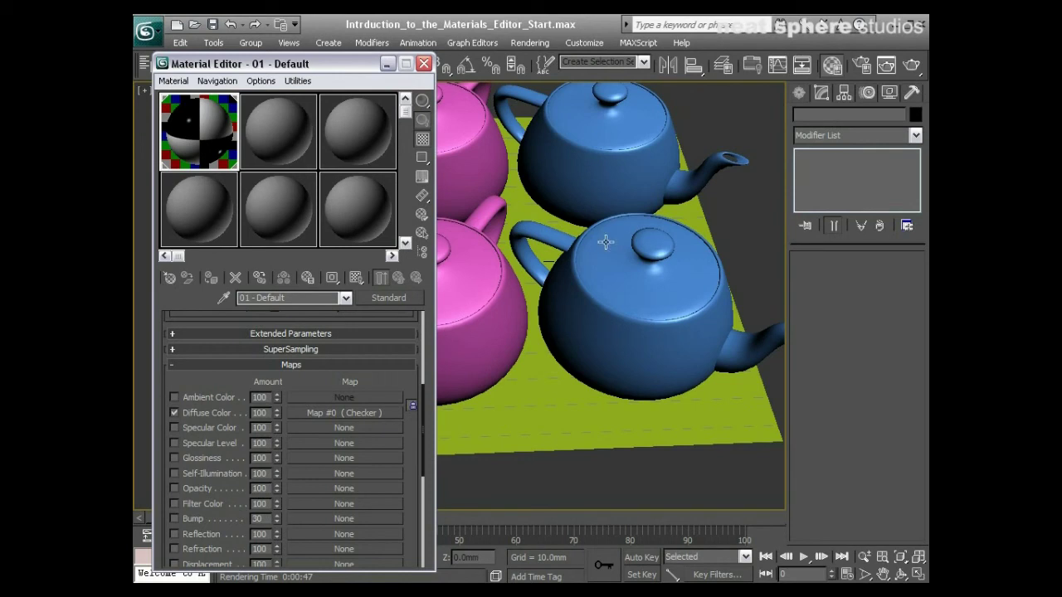
click(355, 277)
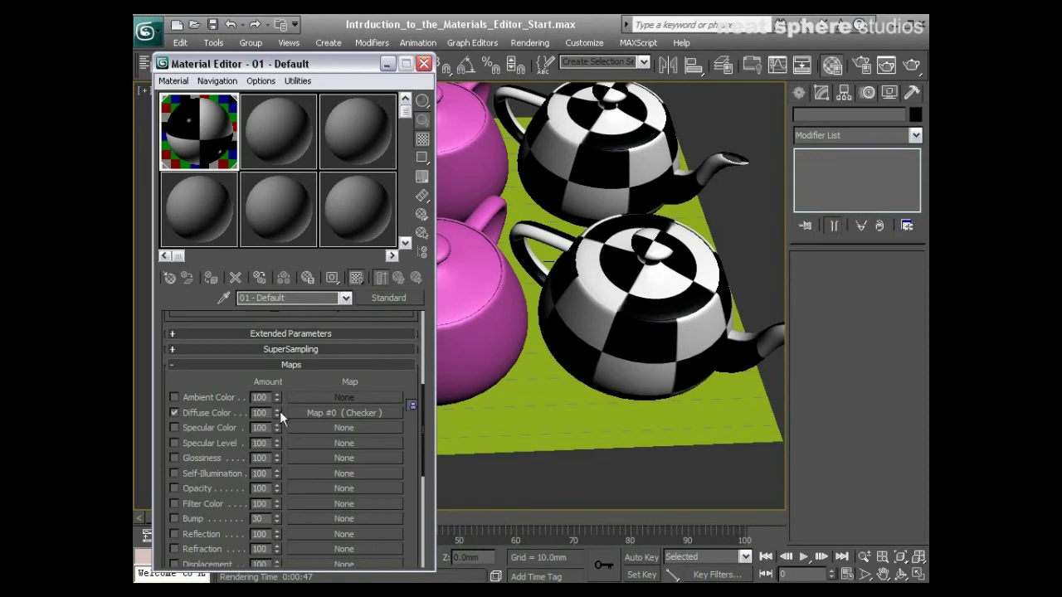
Step: Lower the Diffuse Color map amount, trying 34 and 9, and set it to 10
drag(277, 412, 286, 452)
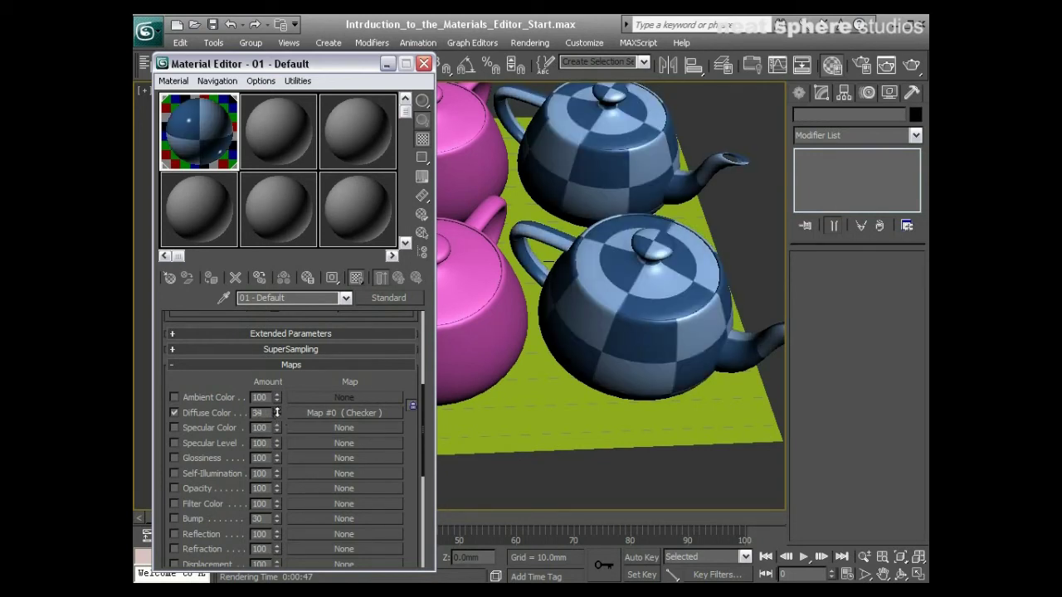
drag(277, 412, 281, 438)
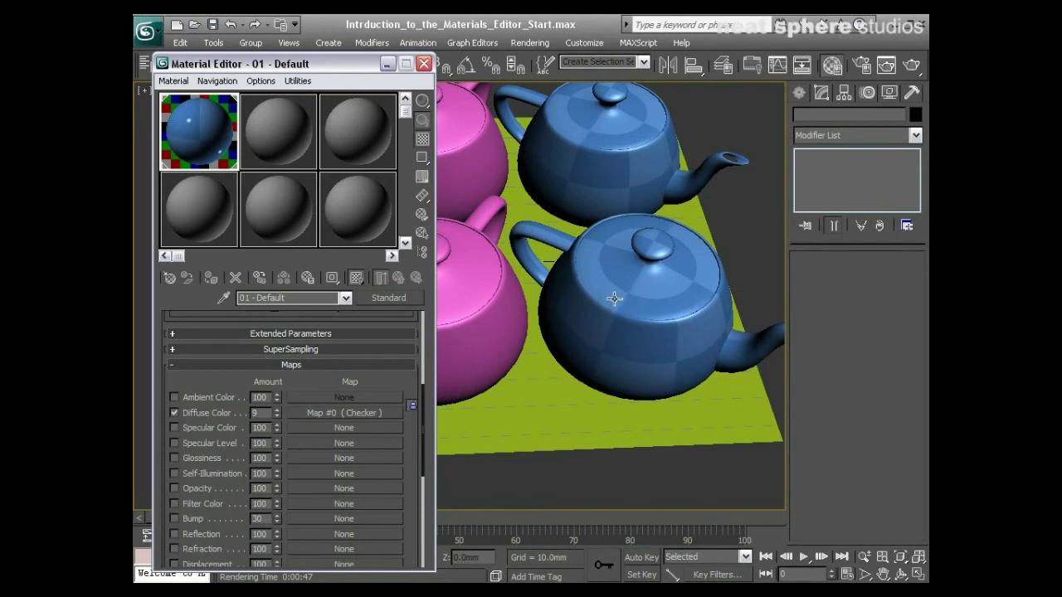
click(276, 409)
Step: Look through the map slots down to Bump and Displacement, and collapse the Blinn Basic Parameters, Shader Basic Parameters and Maps rollouts
mouse_move(423, 426)
mouse_down()
mouse_move(423, 465)
mouse_move(416, 434)
mouse_up()
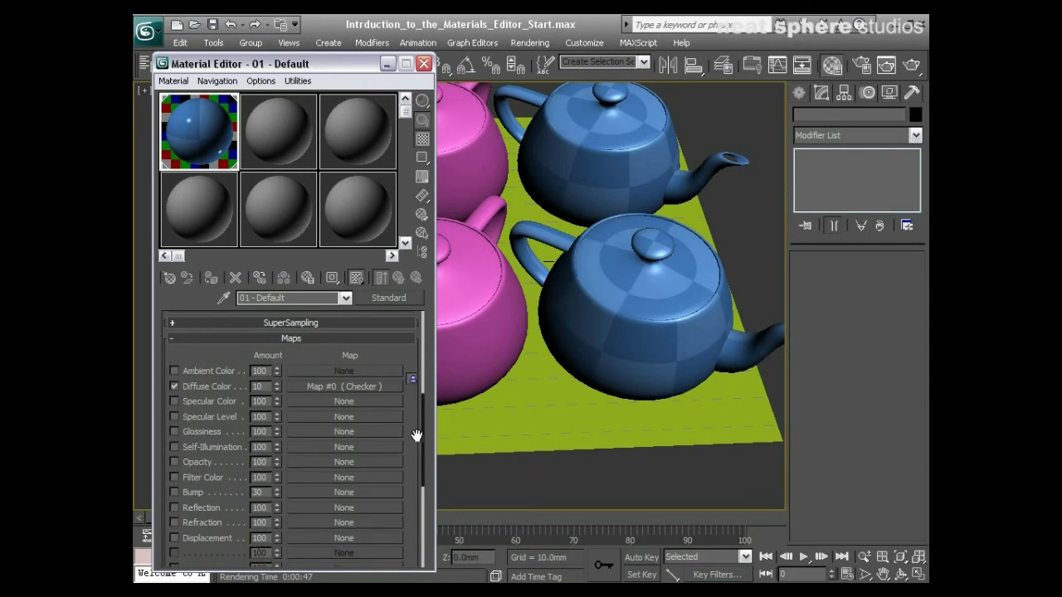
double_click(258, 493)
mouse_move(422, 444)
mouse_down()
mouse_move(425, 501)
mouse_move(417, 454)
mouse_up()
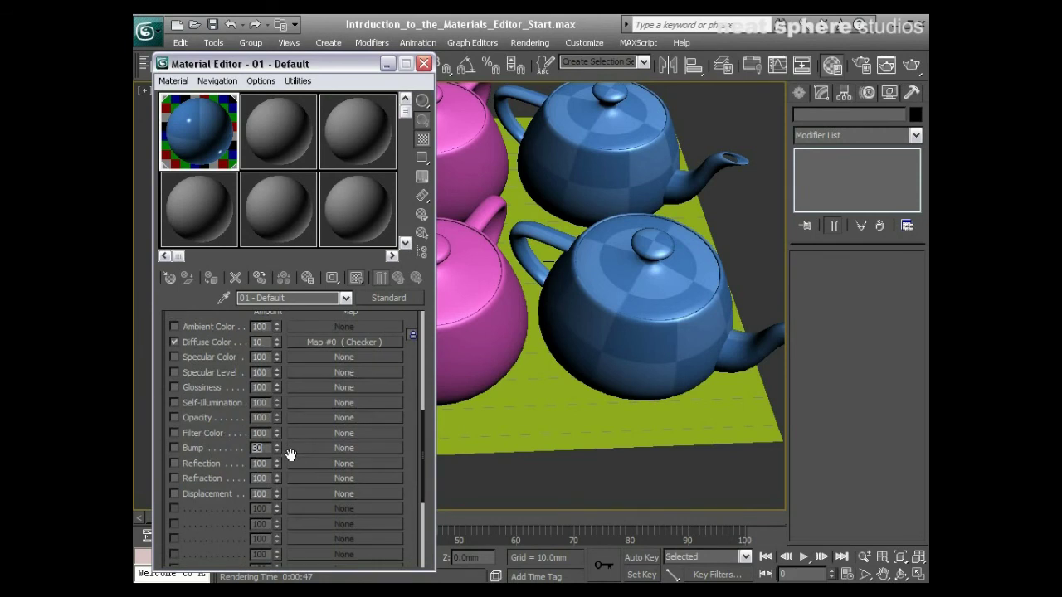
drag(423, 432, 419, 312)
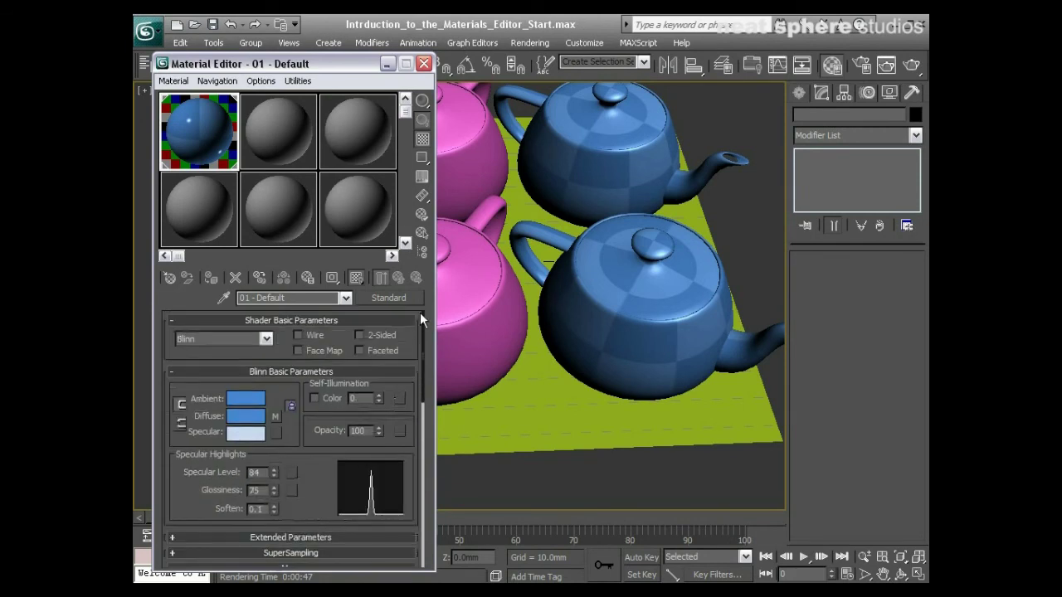
click(256, 374)
click(267, 321)
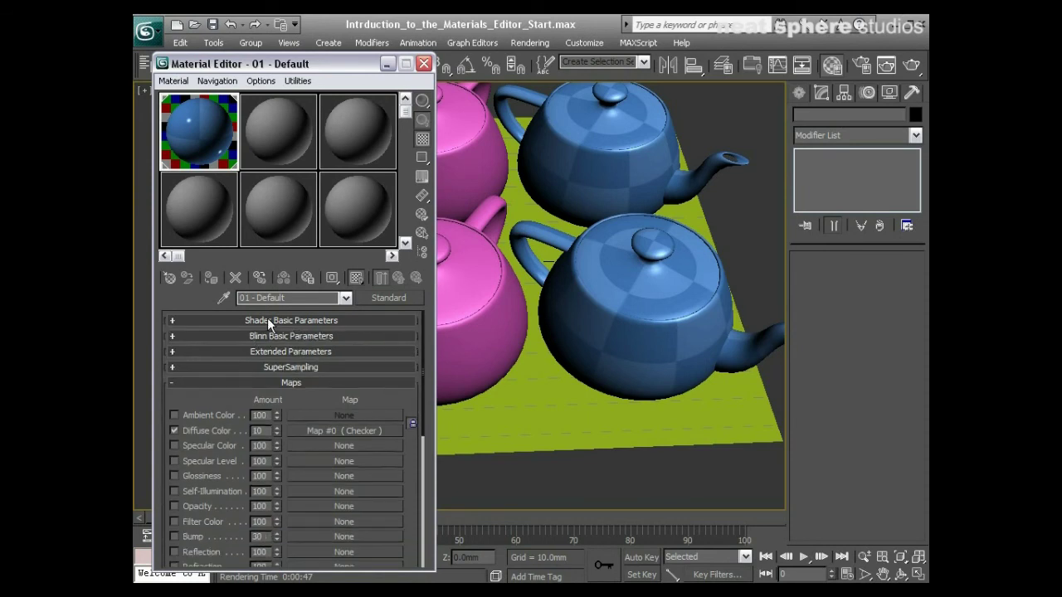
click(267, 382)
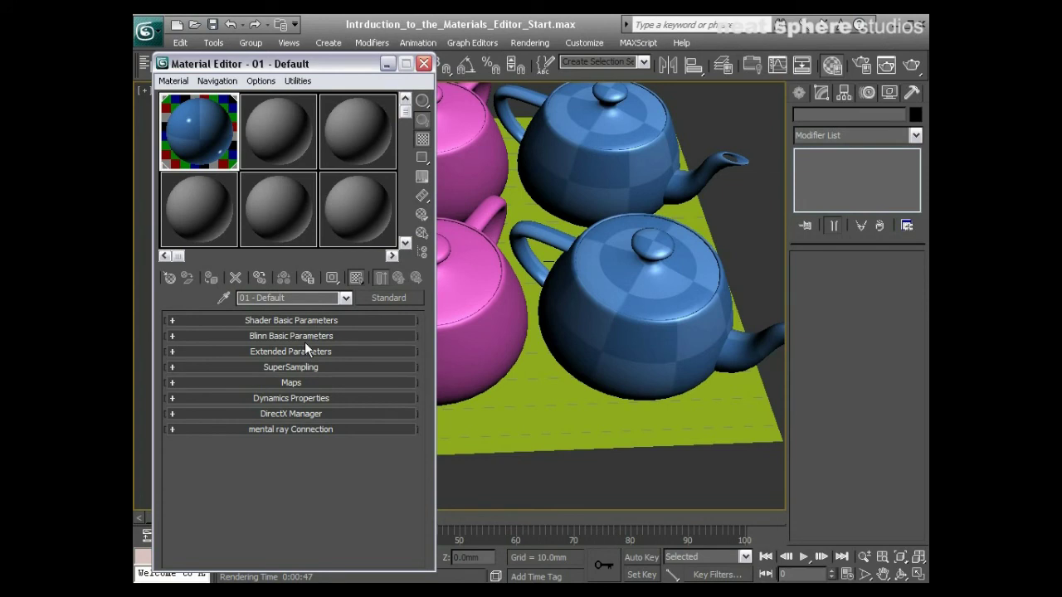
Step: Open the Material/Map Navigator and place it beside the Material Editor
click(421, 254)
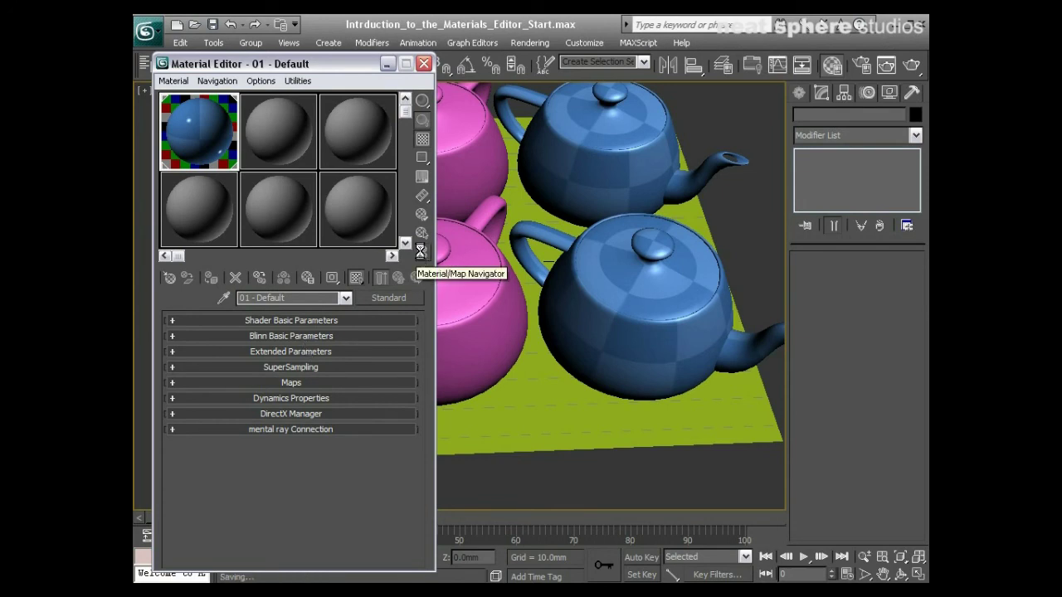
drag(203, 137, 279, 380)
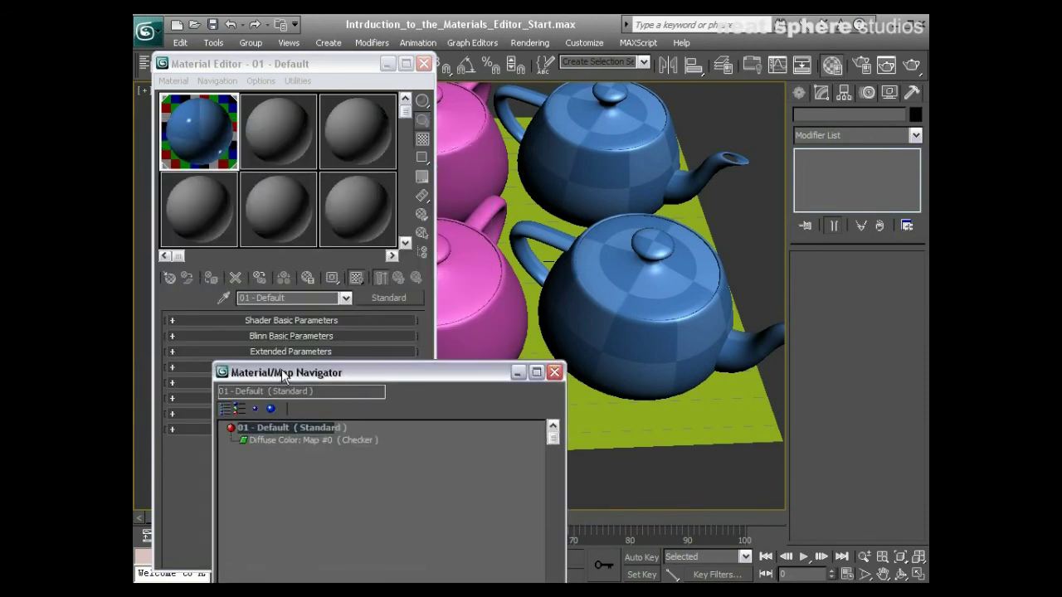
drag(375, 381, 407, 241)
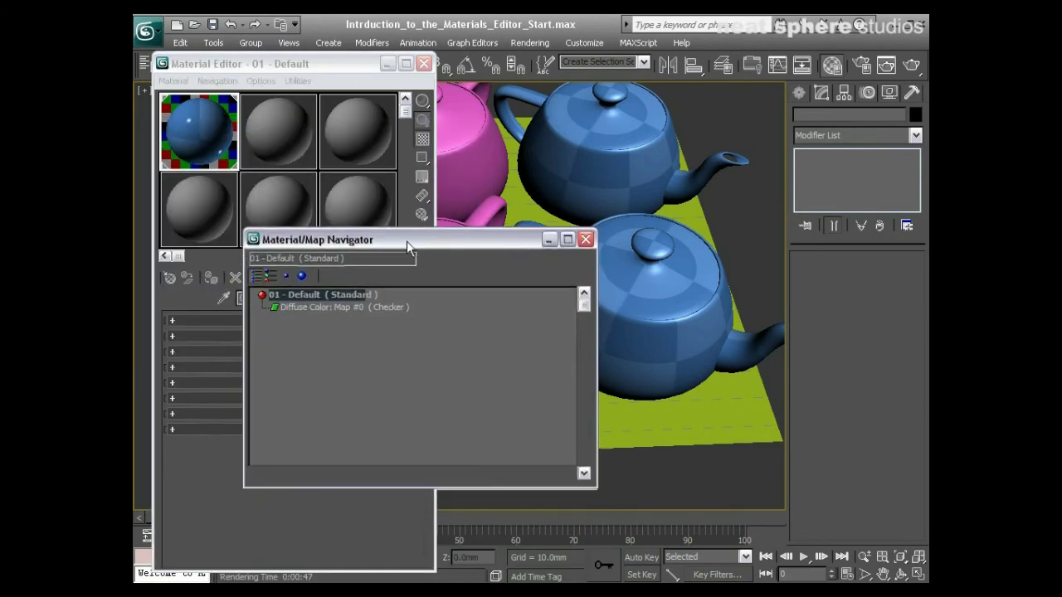
drag(317, 235, 508, 205)
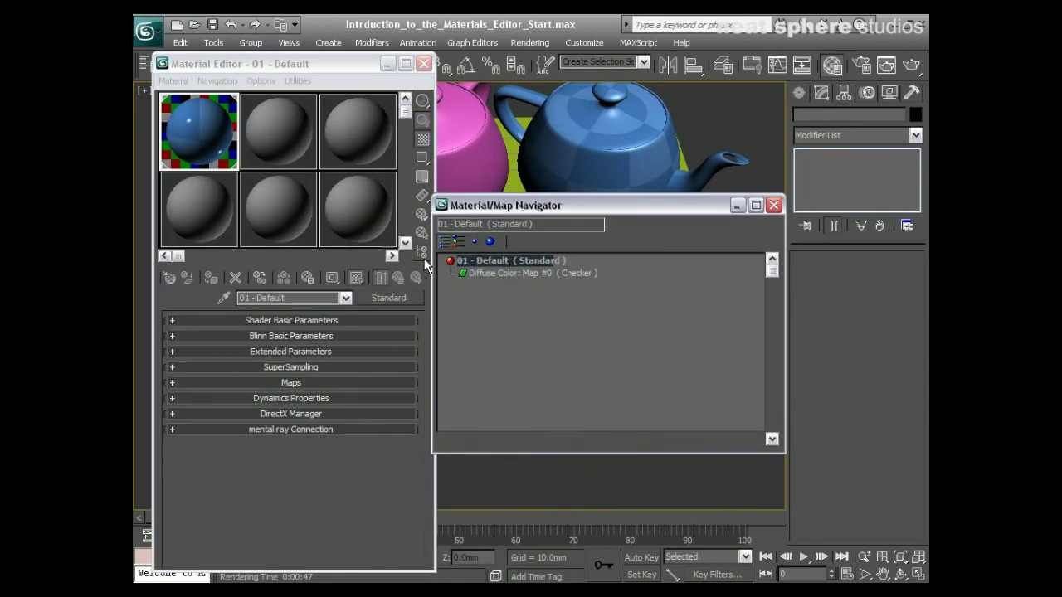
Step: Inspect the diffuse Checker map's parameters through the navigator, close the navigator and return to the parent material
click(482, 272)
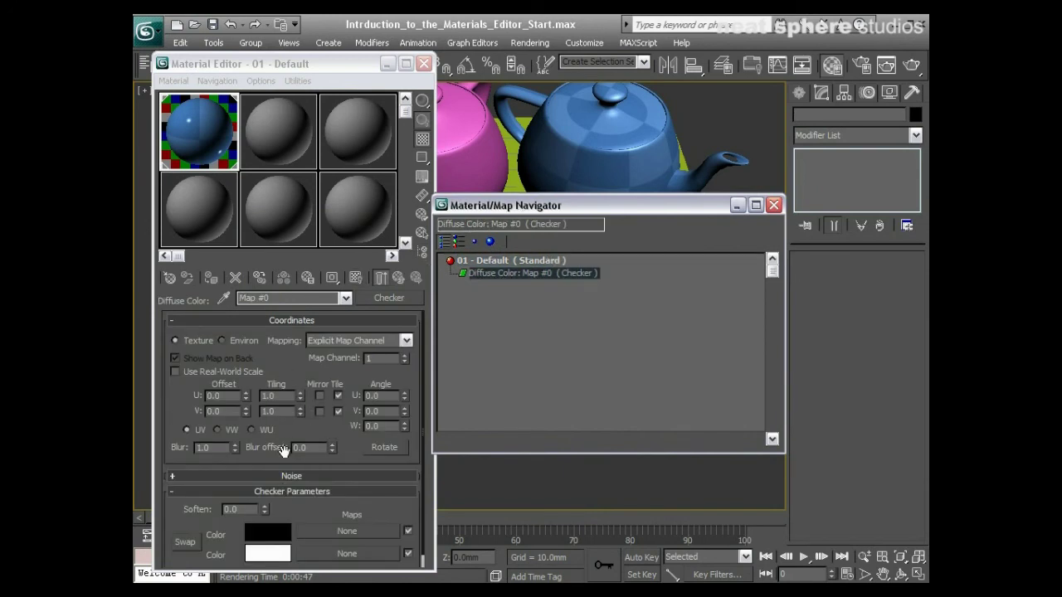
drag(346, 457, 339, 317)
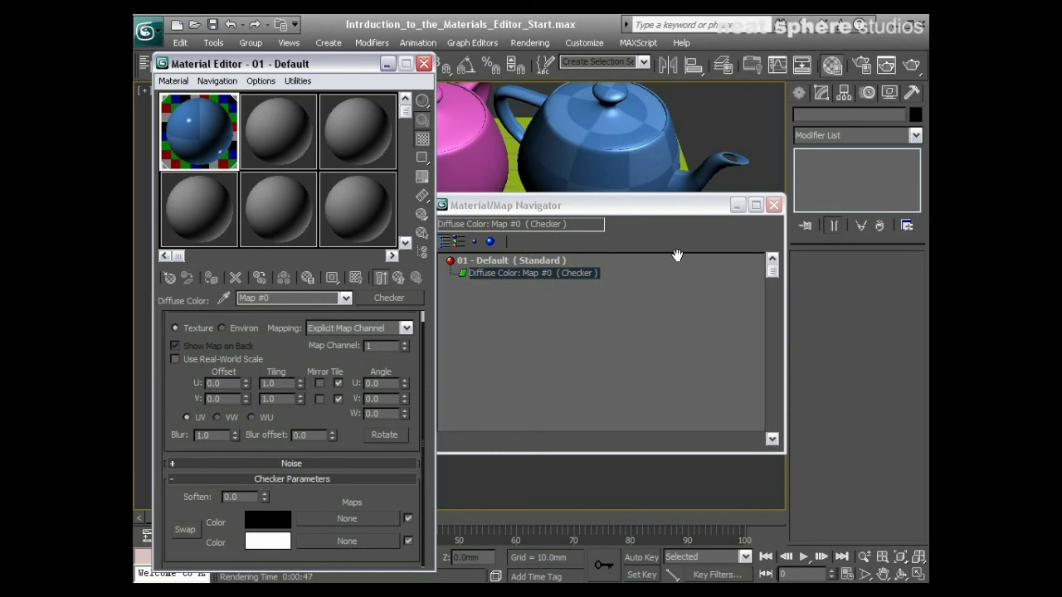
click(773, 205)
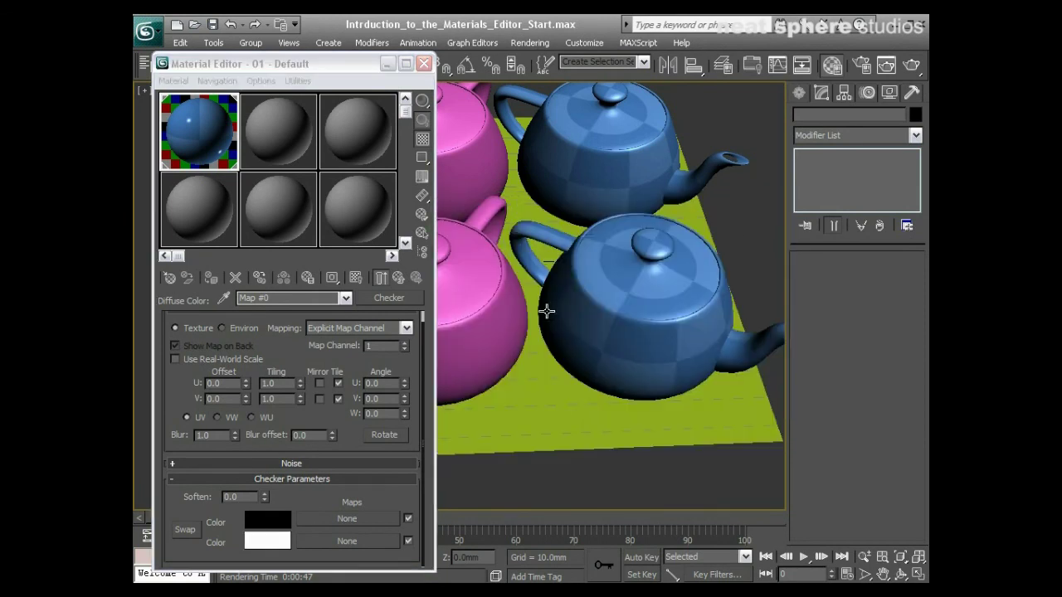
click(397, 278)
Step: Expand the Blinn Basic Parameters and check the available material types while keeping the Standard type
click(335, 336)
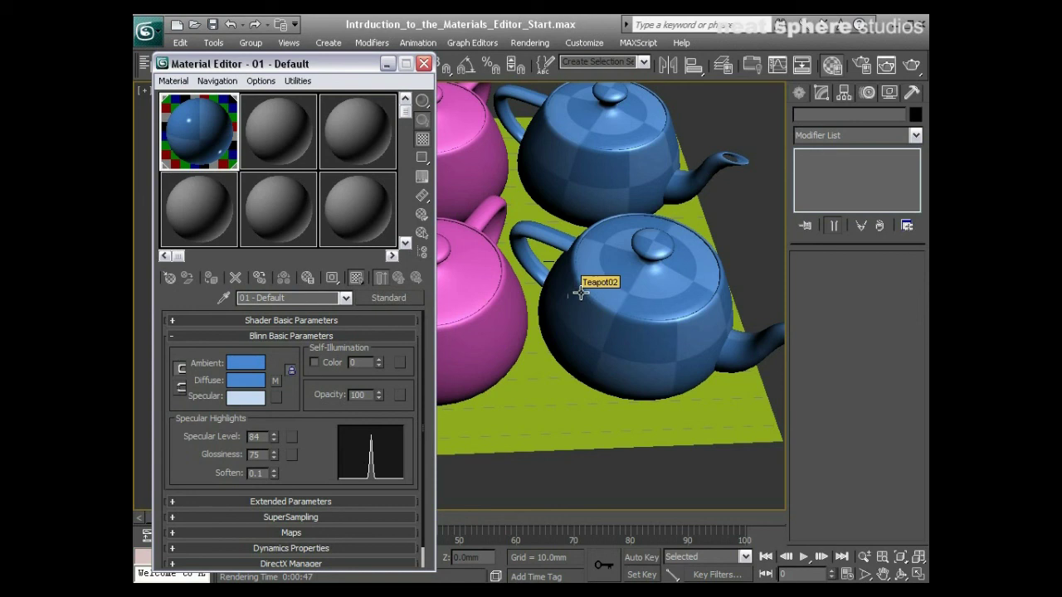
click(366, 300)
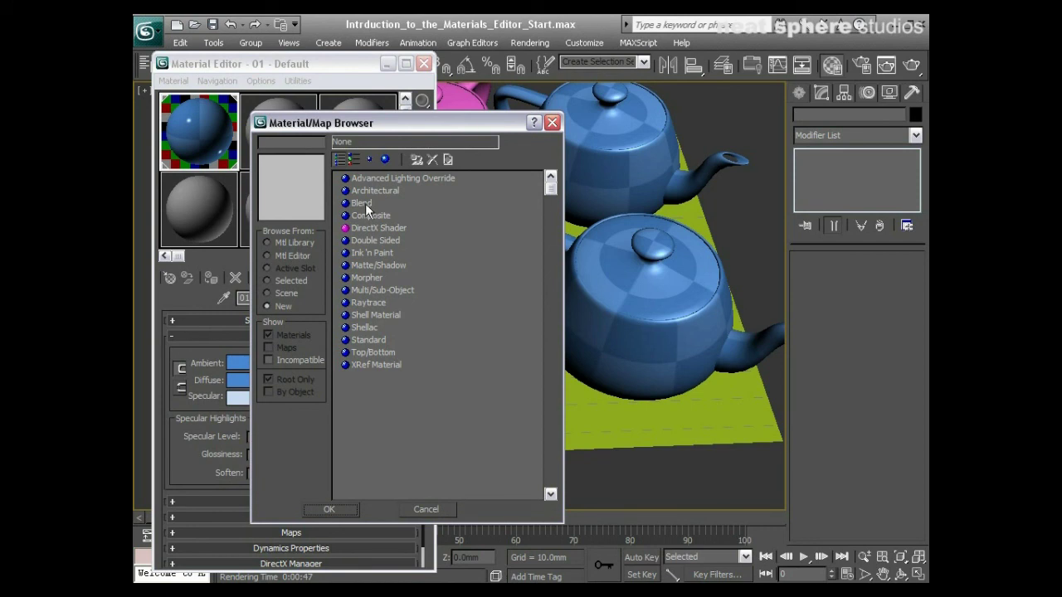
click(445, 512)
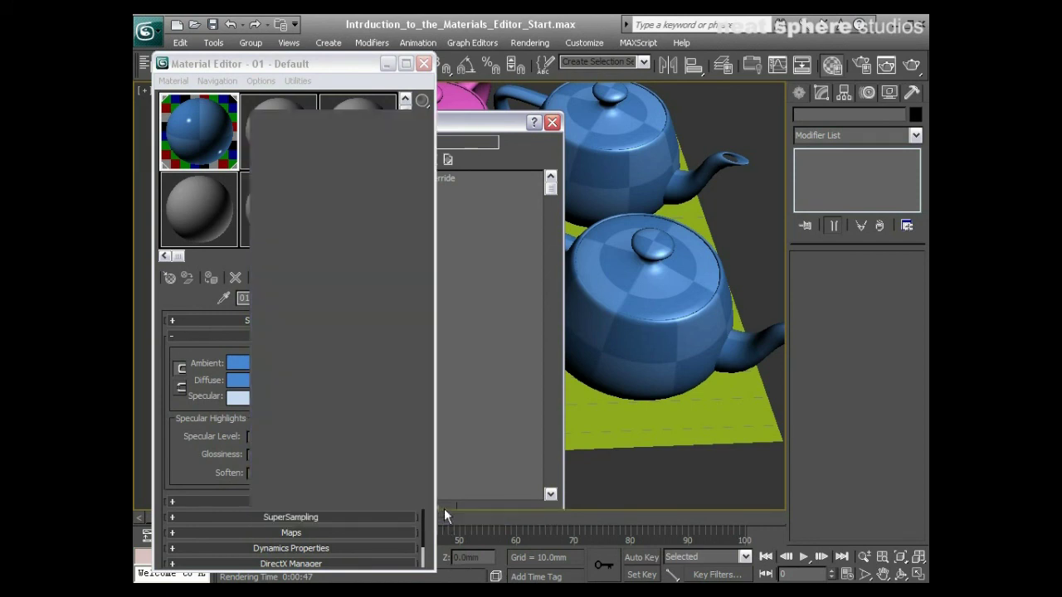